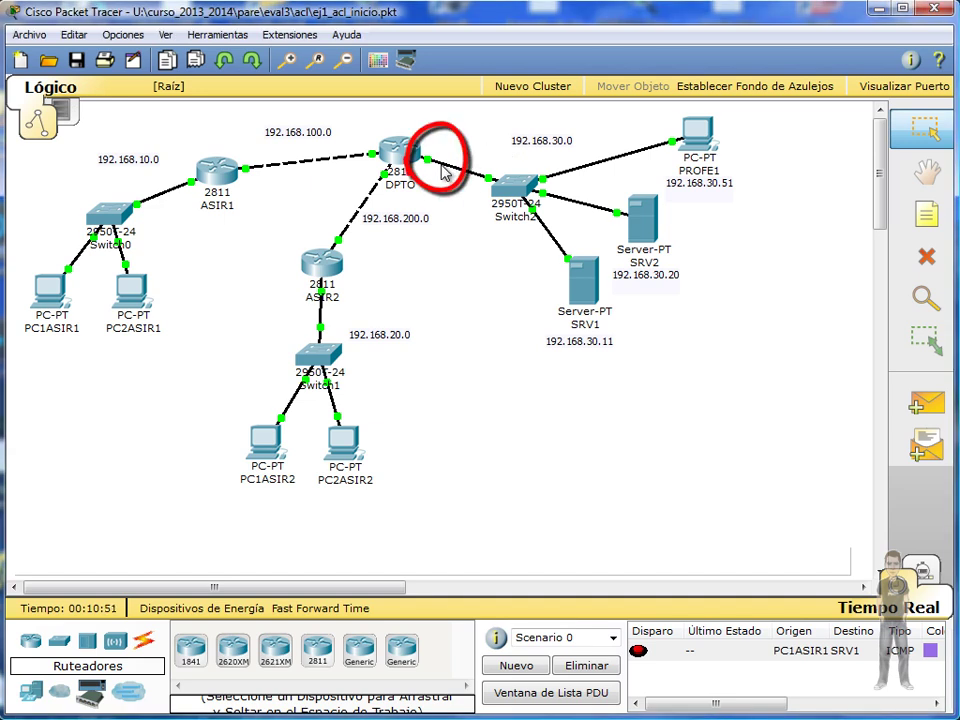
# Examine the port labels on the link between router DPTO and Switch2 and the path from PC1ASIR1
pyautogui.moveTo(446, 173)
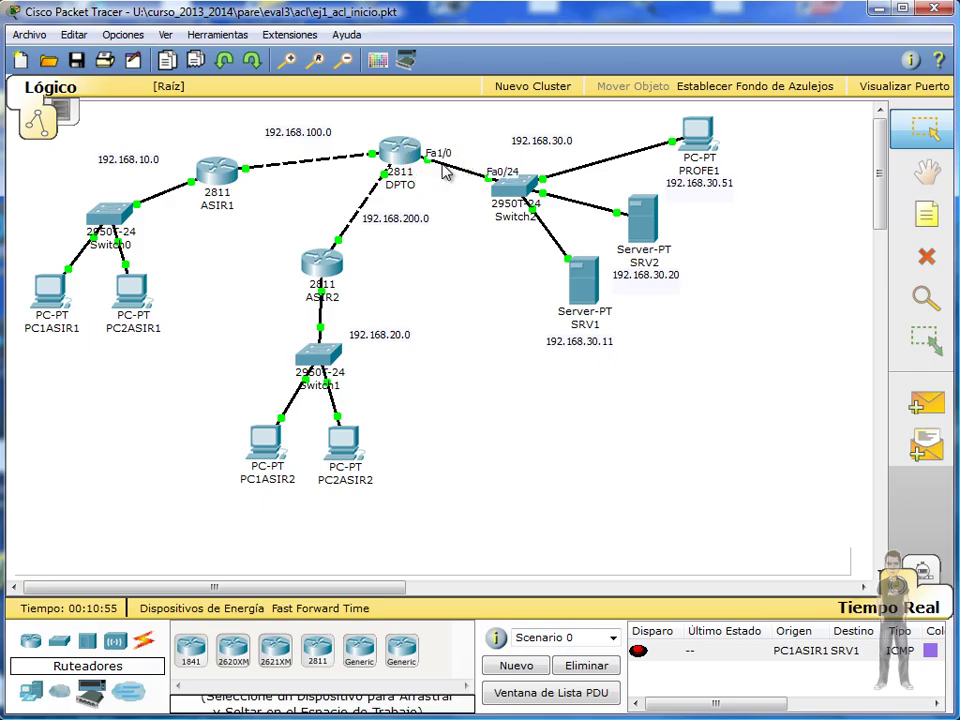
pyautogui.moveTo(407, 168)
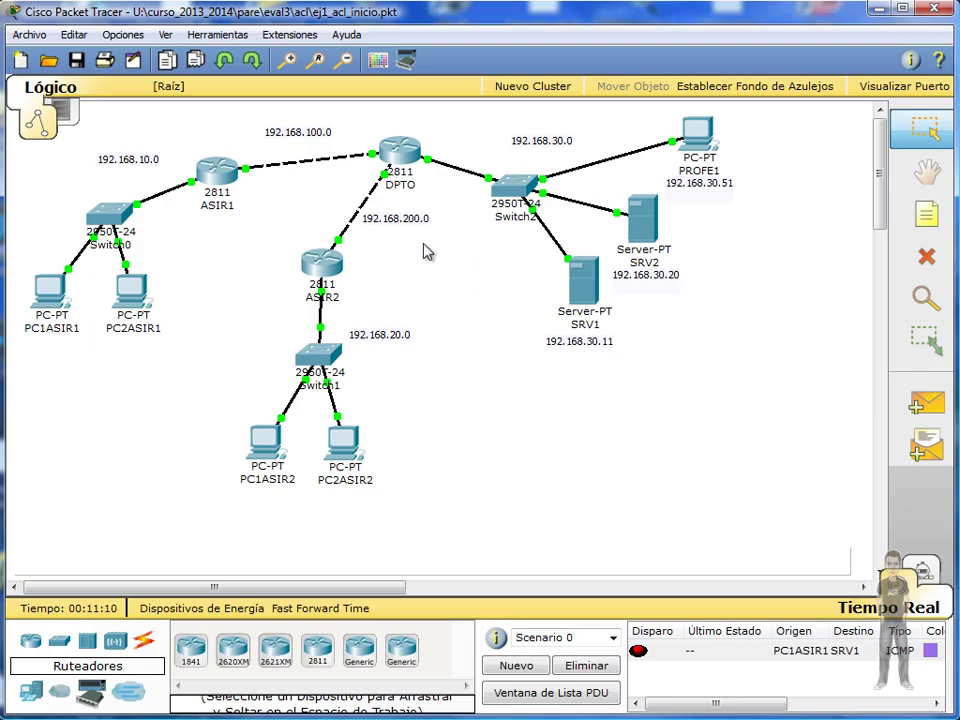
pyautogui.moveTo(56, 289)
pyautogui.moveTo(440, 170)
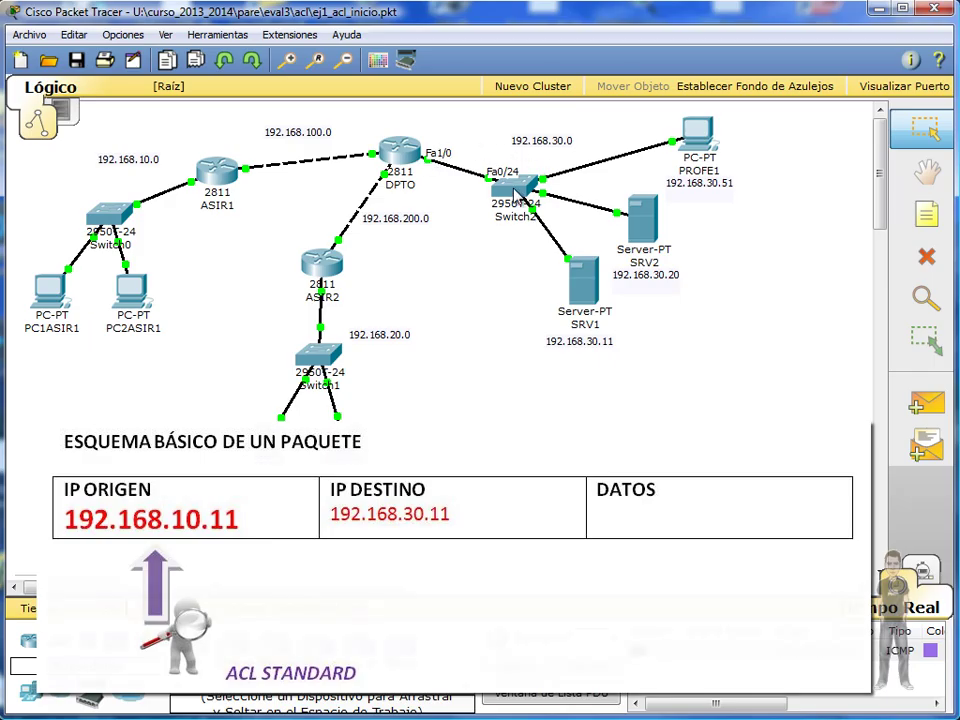
pyautogui.moveTo(500, 190)
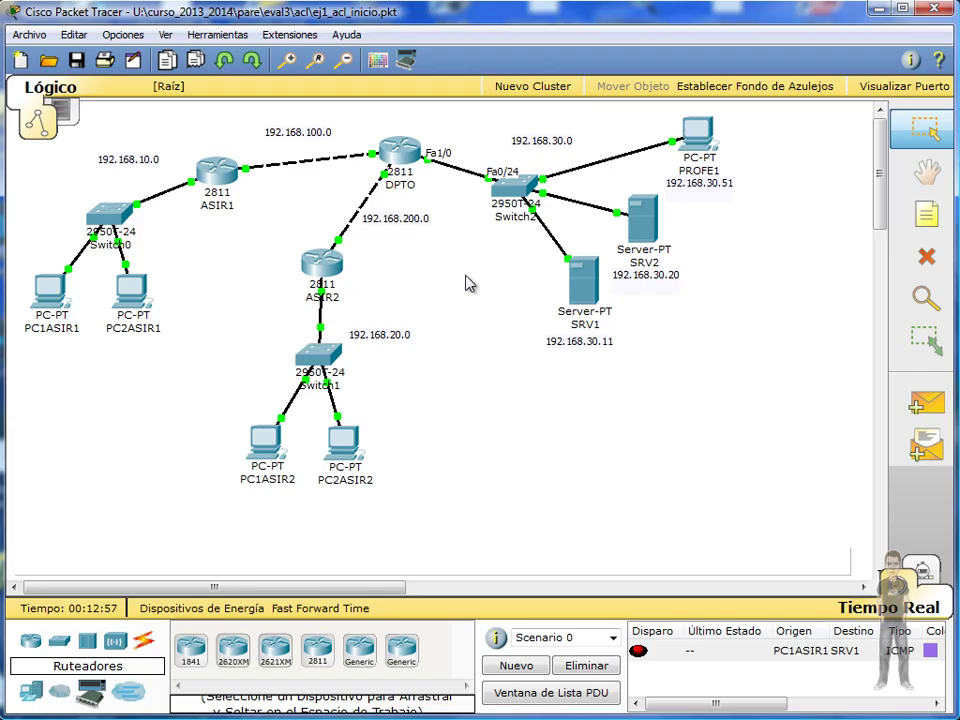
# Open the IOS command line of router DPTO, move its window clear of the devices, and return to the topology
pyautogui.click(404, 154)
pyautogui.moveTo(257, 43); pyautogui.dragTo(437, 96)
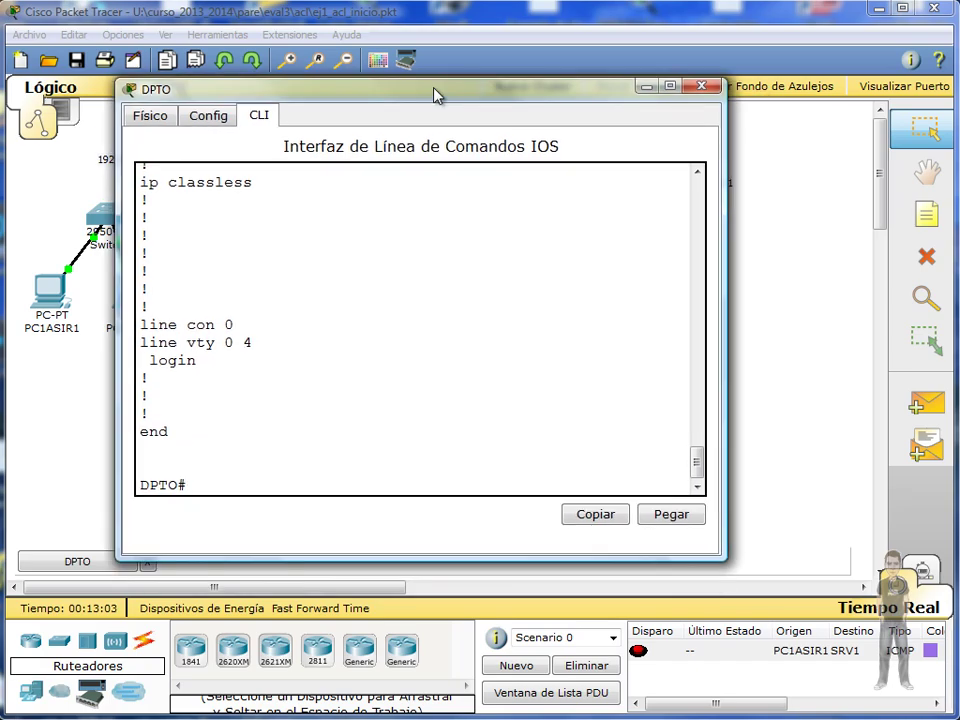
pyautogui.press('Return')
pyautogui.press('Return')
pyautogui.moveTo(293, 99); pyautogui.dragTo(329, 527)
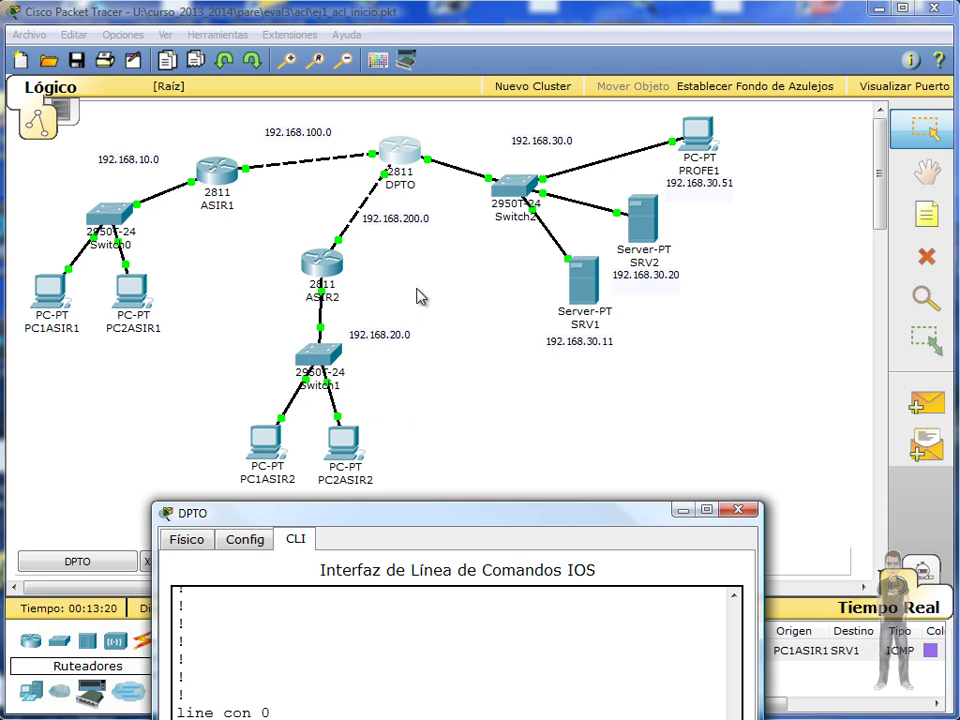
pyautogui.moveTo(448, 508); pyautogui.dragTo(538, 231)
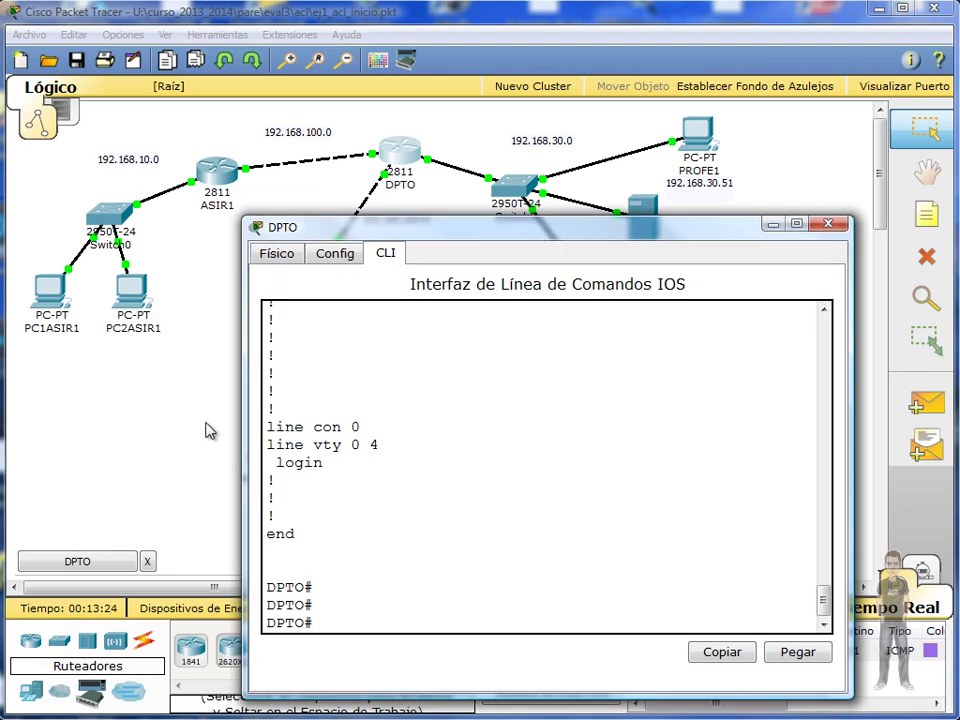
pyautogui.click(200, 377)
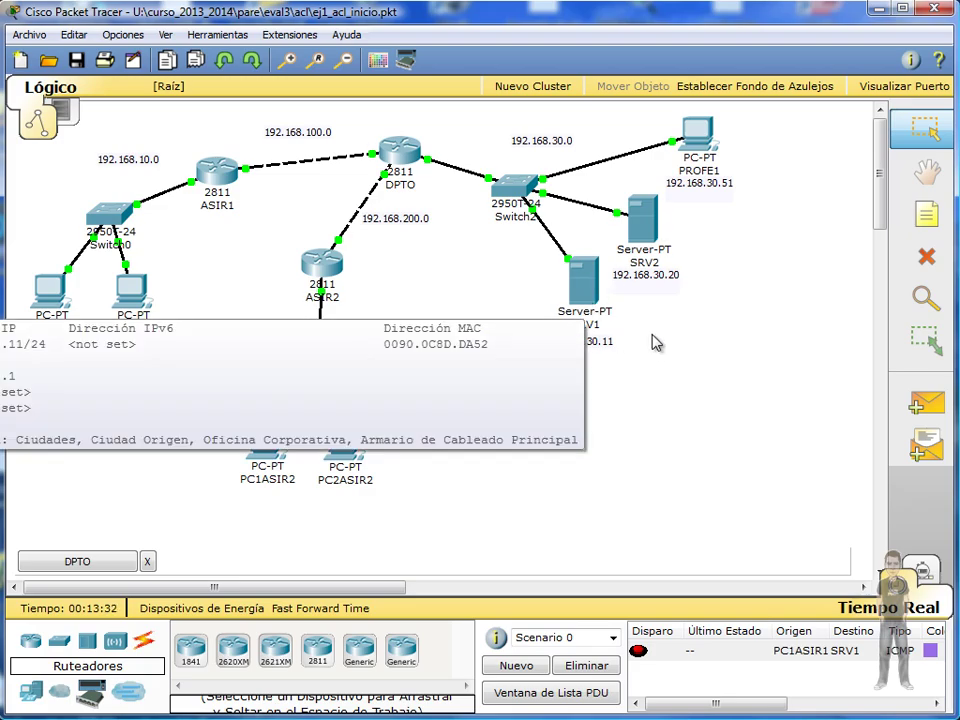
# Inspect the HTTP service configuration of server SRV1 and close its window
pyautogui.click(585, 300)
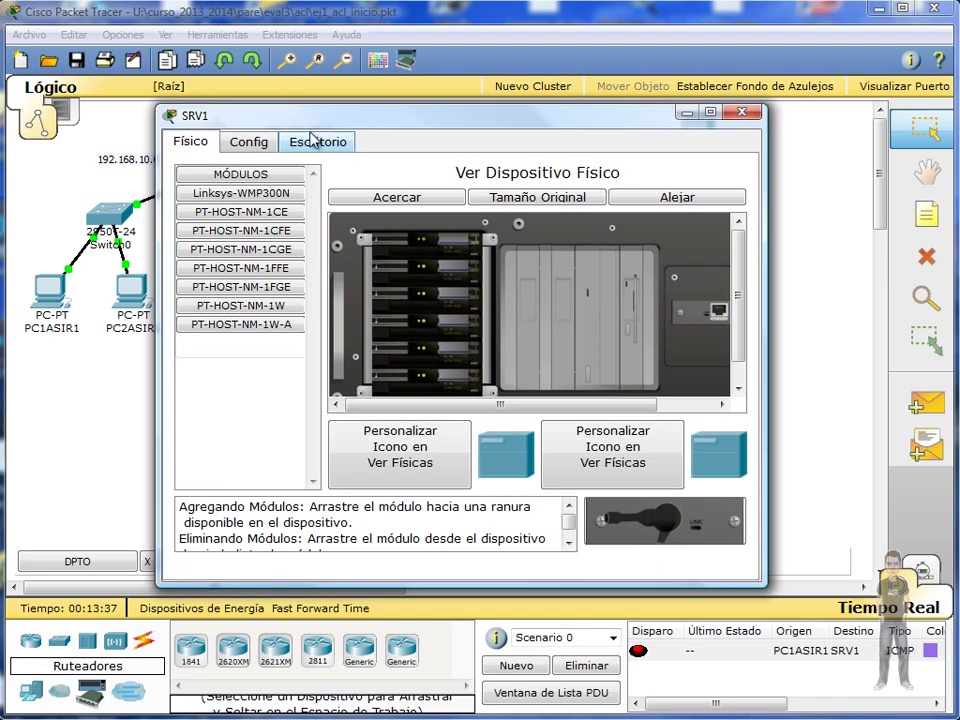
pyautogui.click(248, 146)
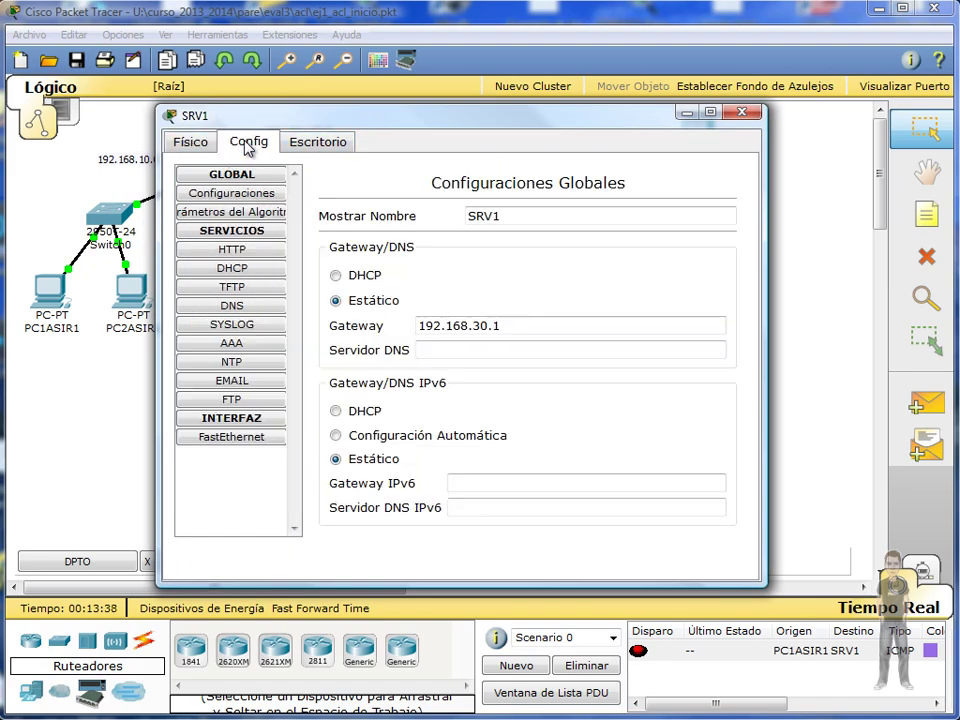
pyautogui.click(236, 251)
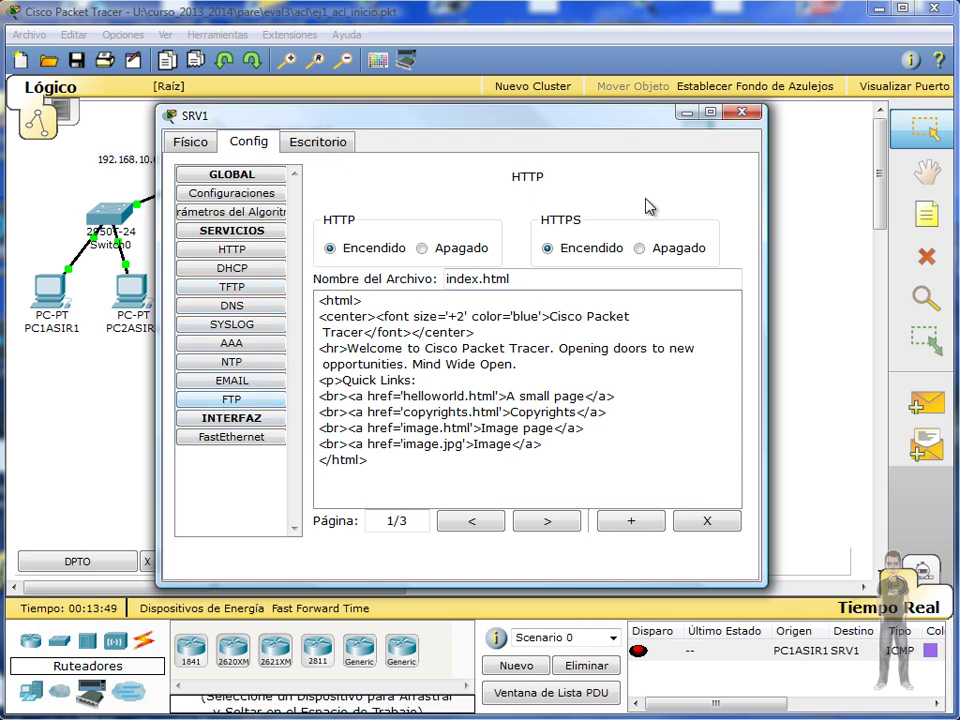
pyautogui.click(741, 113)
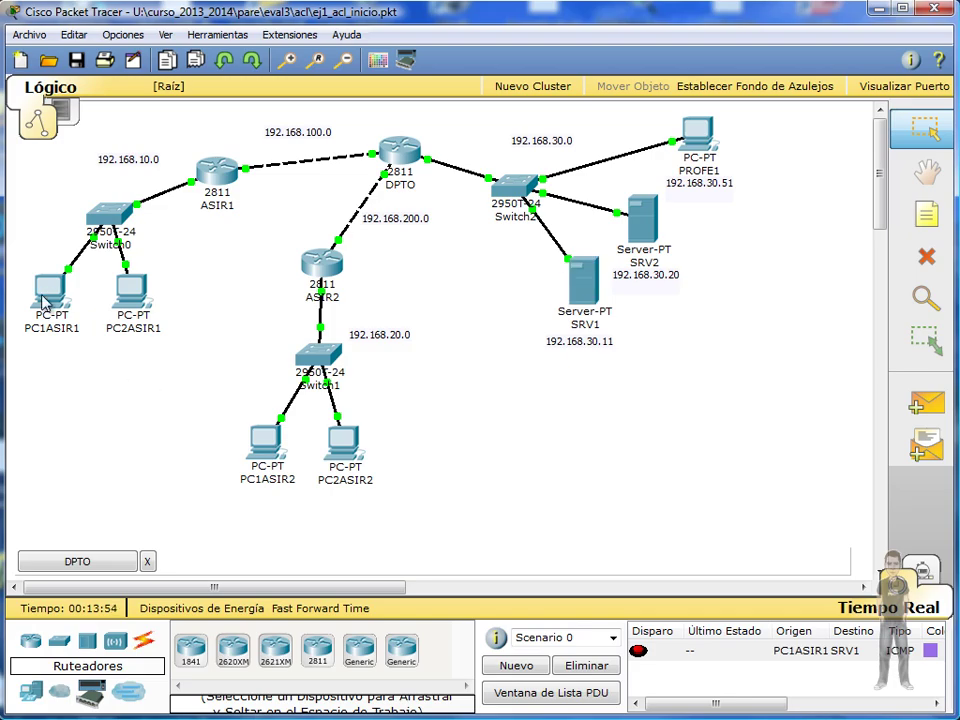
# Ping 192.168.30.11 from PC1ASIR1's command prompt, review the replies, and return to the topology
pyautogui.moveTo(44, 302)
pyautogui.click(45, 285)
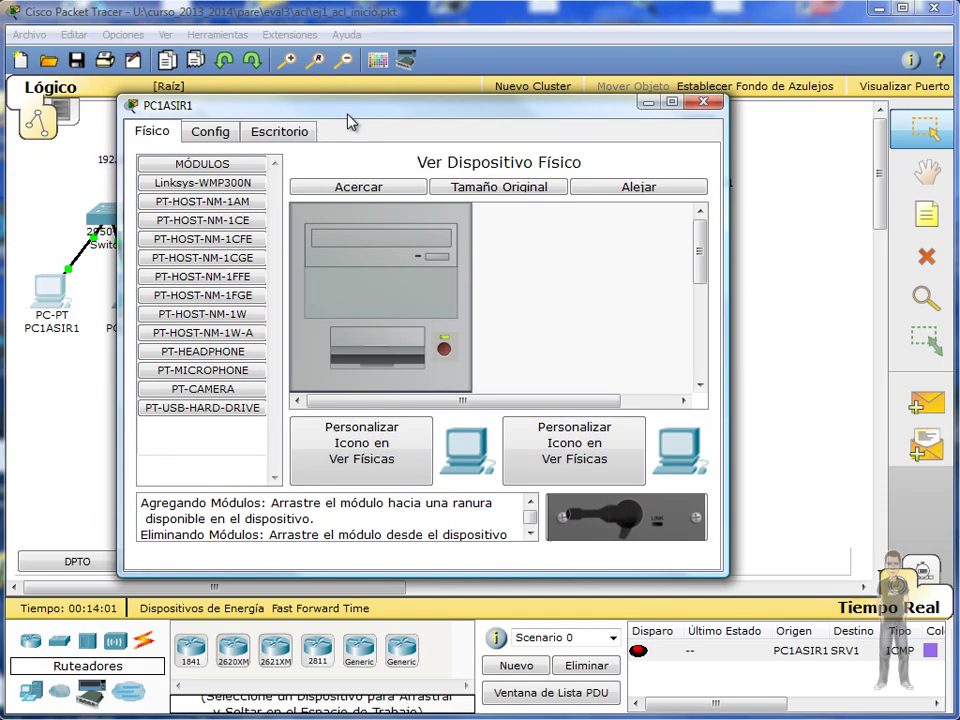
pyautogui.moveTo(354, 122); pyautogui.dragTo(411, 113)
pyautogui.click(336, 126)
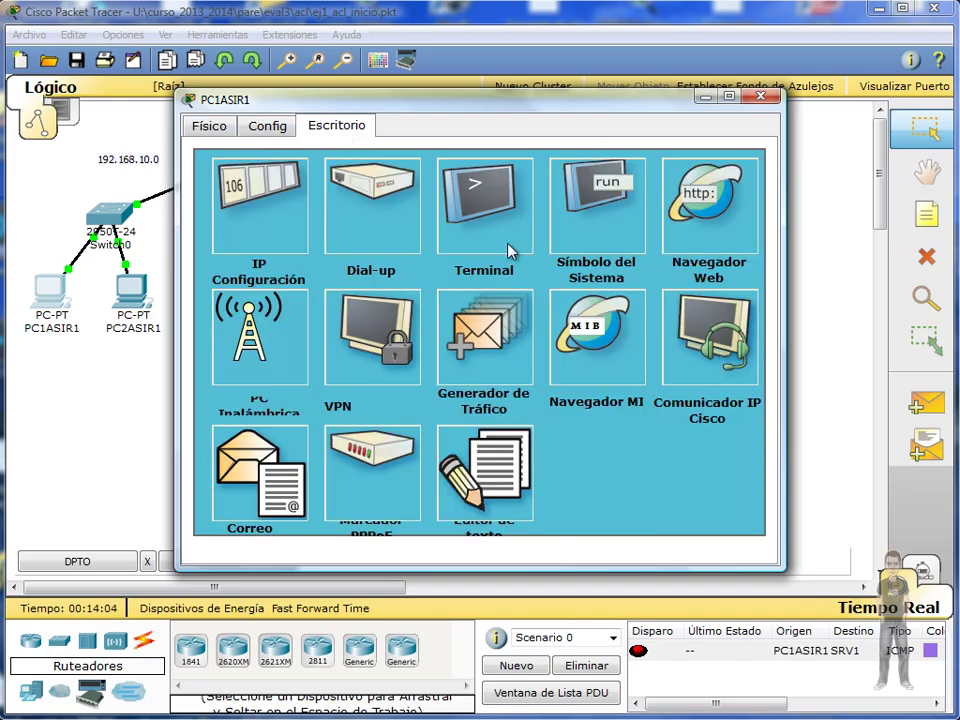
pyautogui.click(576, 210)
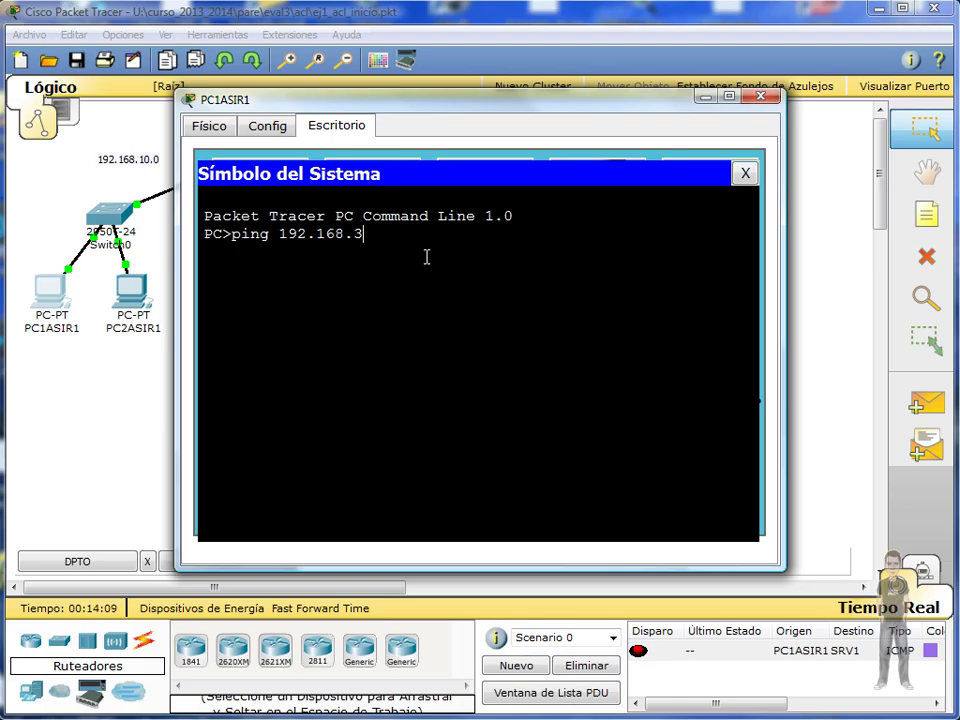
pyautogui.press('Return')
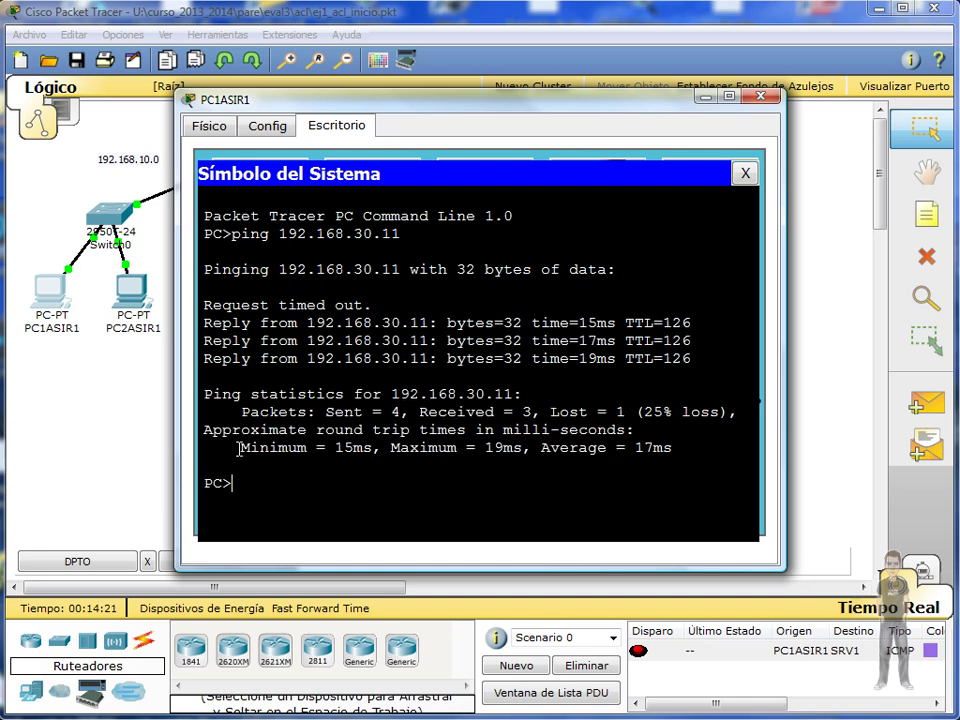
pyautogui.tripleClick(248, 305)
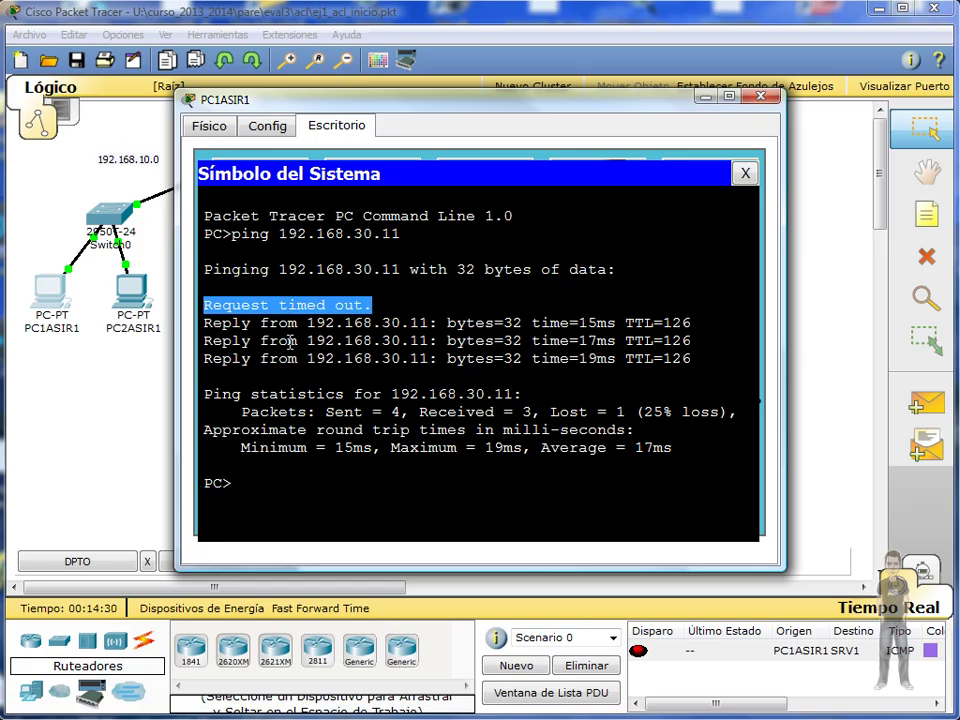
pyautogui.moveTo(204, 322); pyautogui.dragTo(693, 357)
pyautogui.click(652, 347)
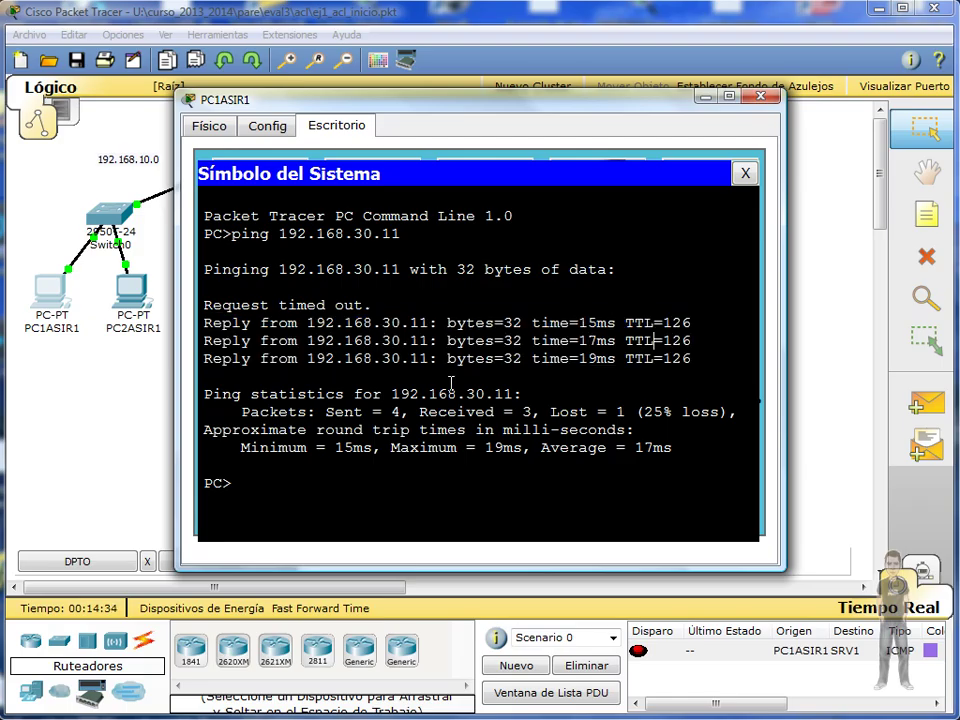
pyautogui.click(137, 421)
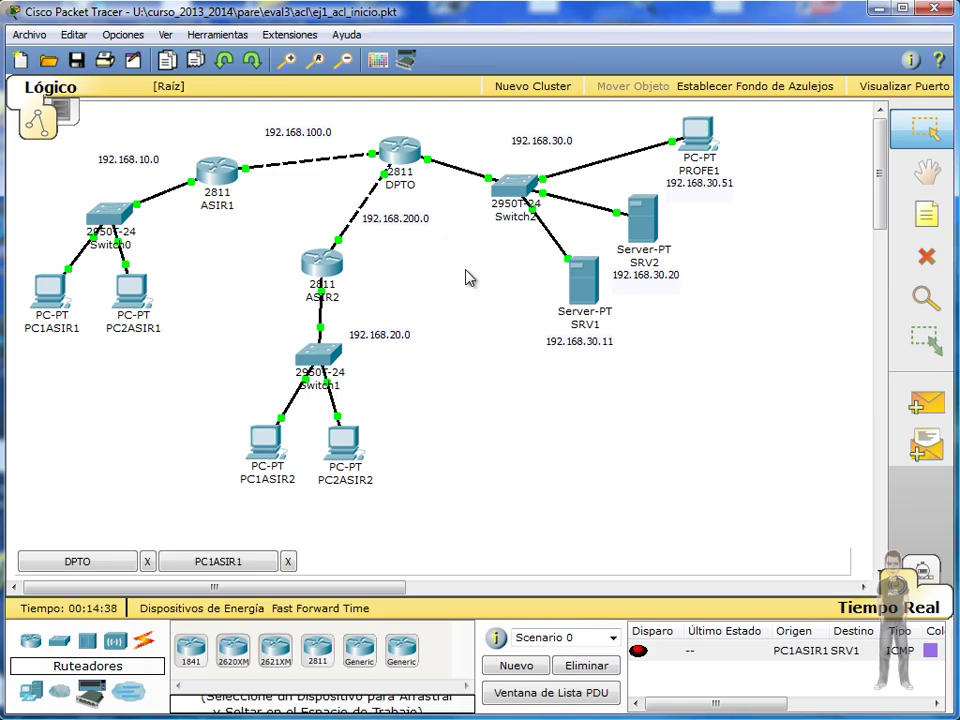
# Reopen the command line of router DPTO and enter global configuration mode
pyautogui.click(397, 157)
pyautogui.moveTo(390, 225); pyautogui.dragTo(393, 176)
pyautogui.write('configure terminal')
pyautogui.press('Return')
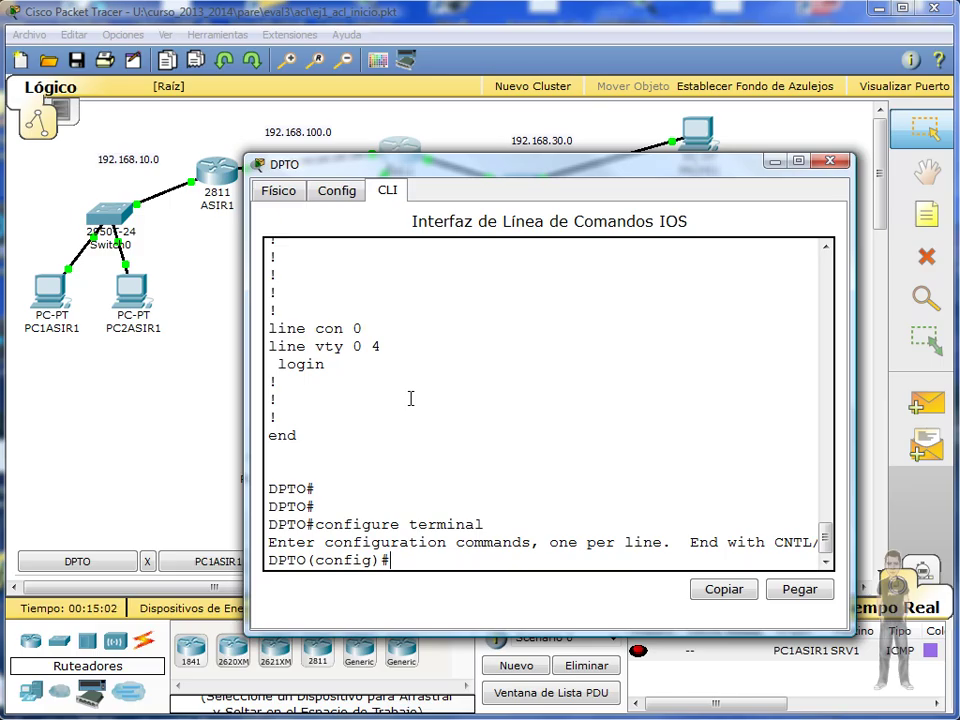
# Add a rule to access list 1 denying network 192.168.10.0 with wildcard mask 0.0.0.255, and review it
pyautogui.write('acc')
pyautogui.press('Tab')
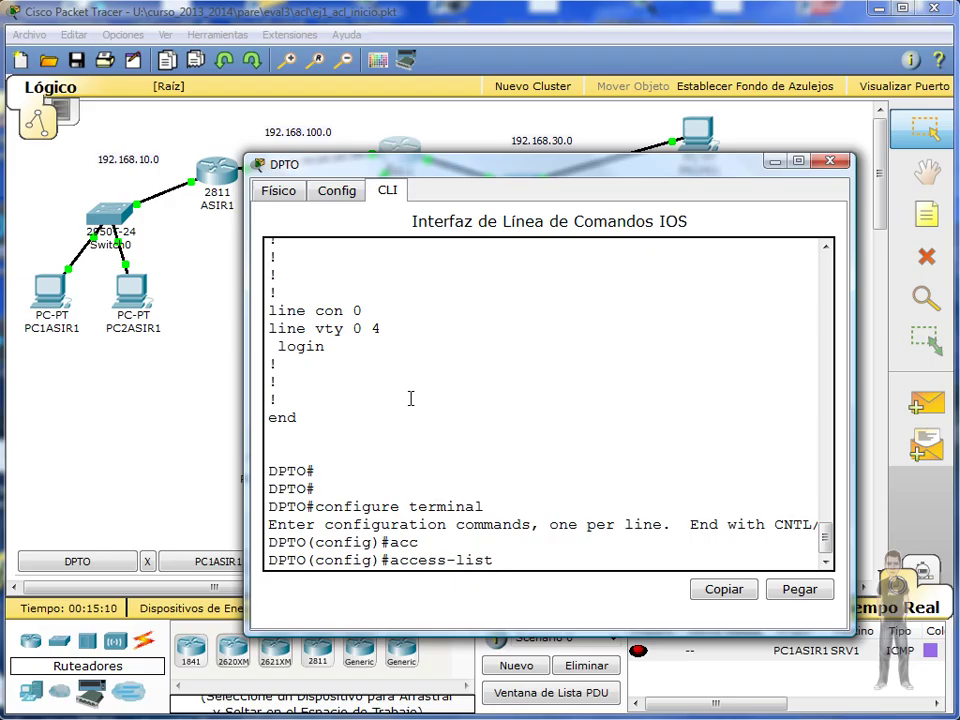
pyautogui.write('1')
pyautogui.write('deny 192.168')
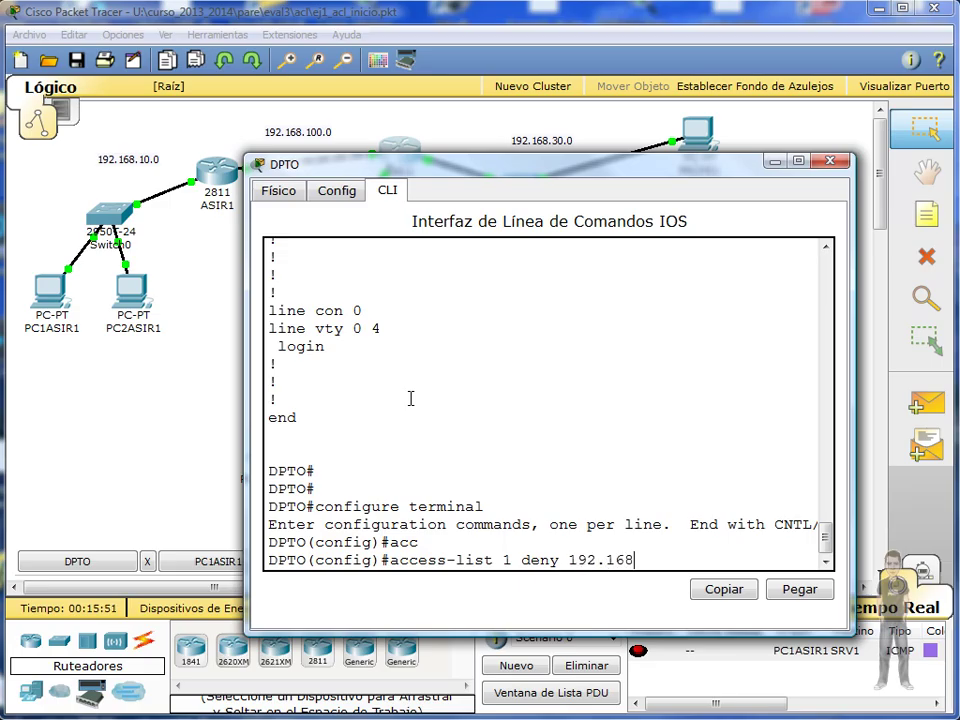
pyautogui.write('.10.0')
pyautogui.write('0.0.0.255')
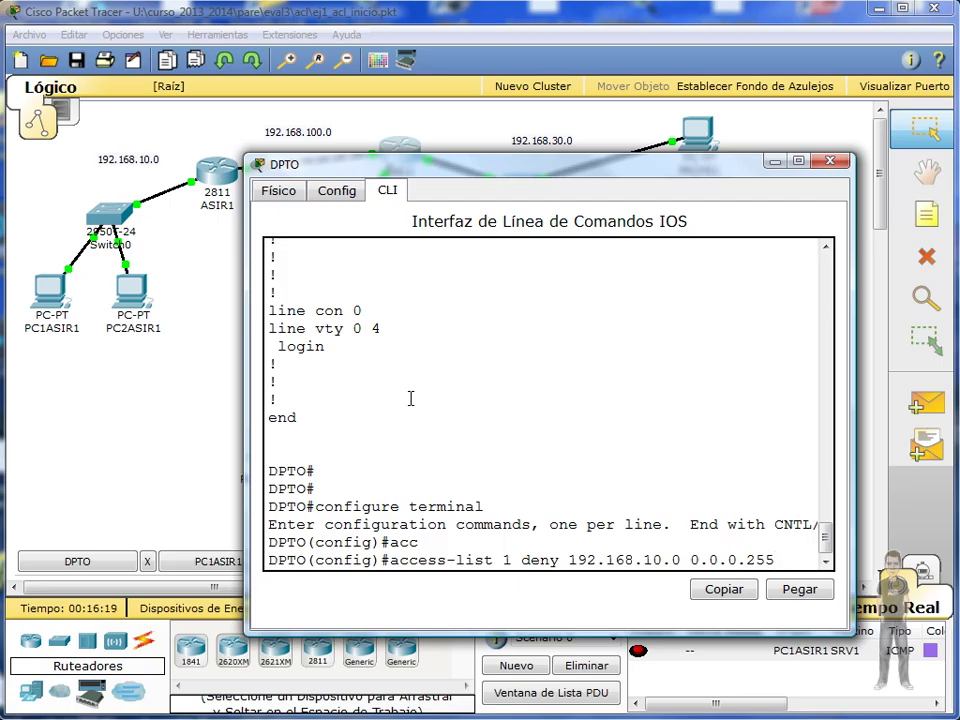
pyautogui.press('Return')
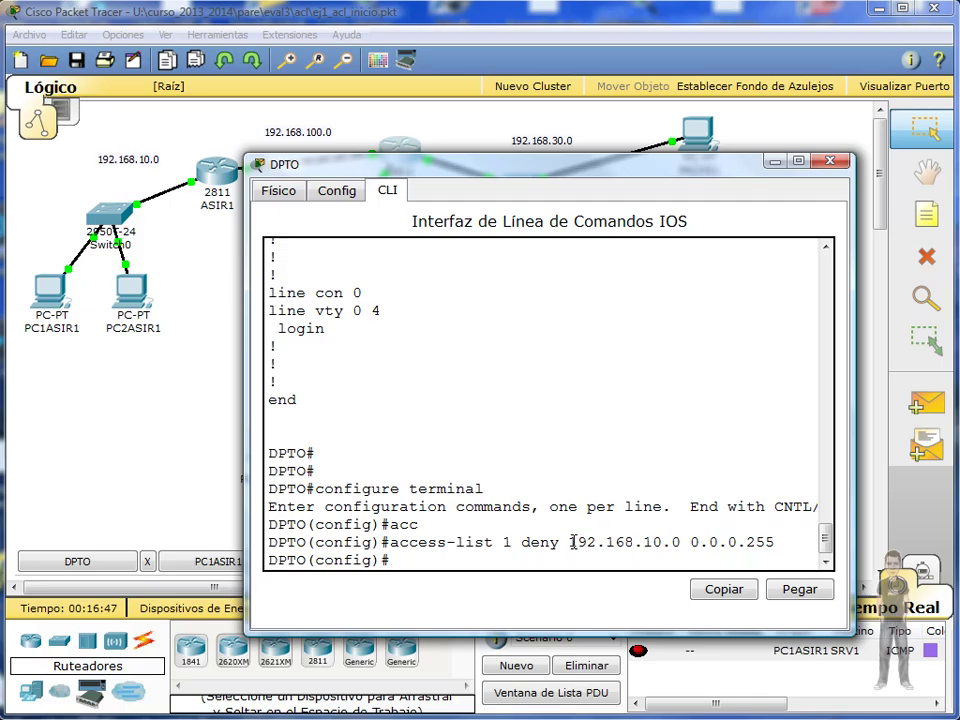
pyautogui.moveTo(569, 542); pyautogui.dragTo(680, 542)
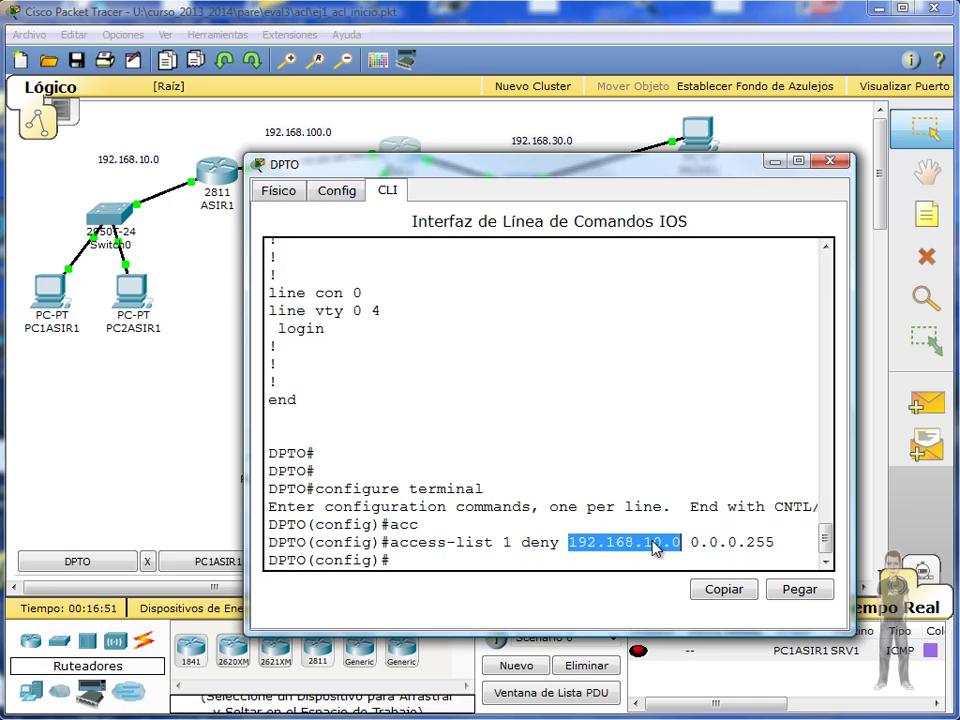
pyautogui.doubleClick(536, 542)
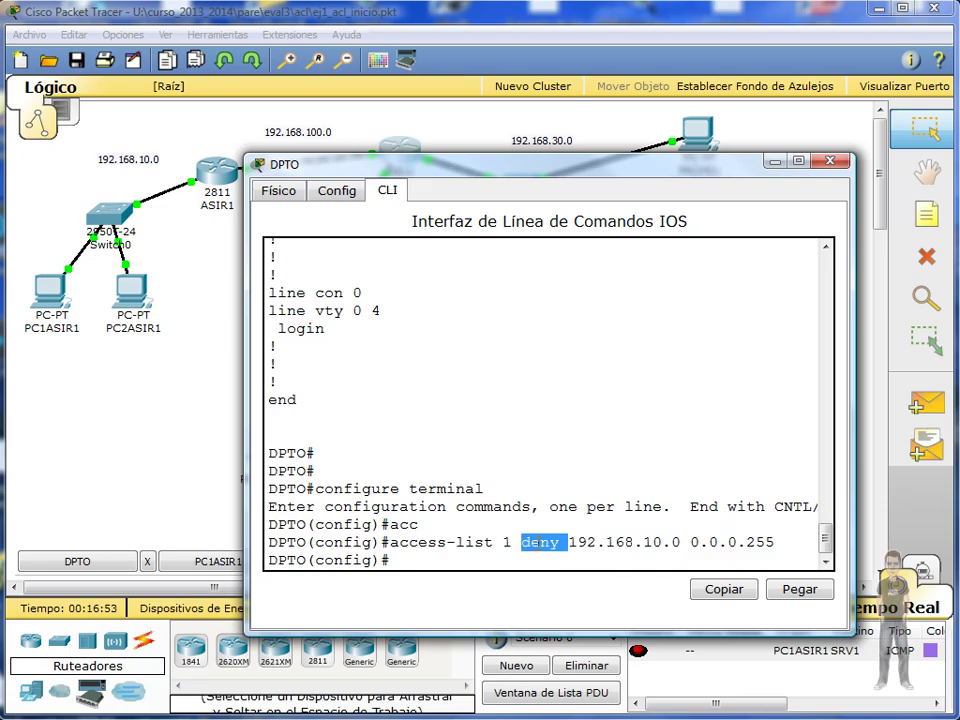
pyautogui.click(450, 560)
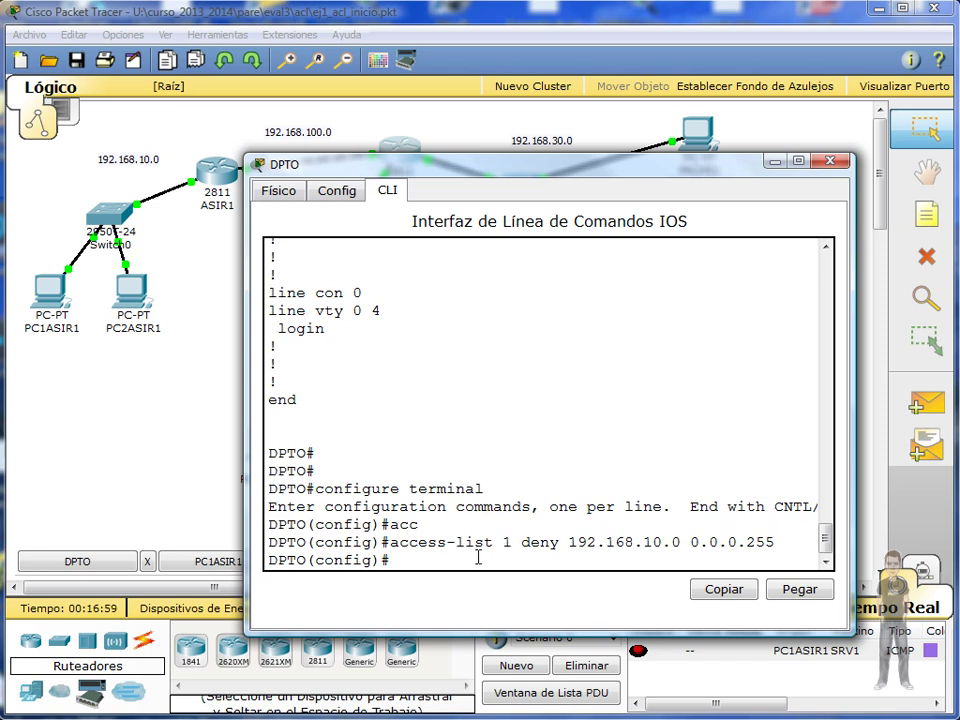
pyautogui.doubleClick(647, 541)
pyautogui.click(548, 559)
# Begin a permit rule for access list 1, stopping before its source address
pyautogui.write('acce')
pyautogui.press('Tab')
pyautogui.write('1 permit')
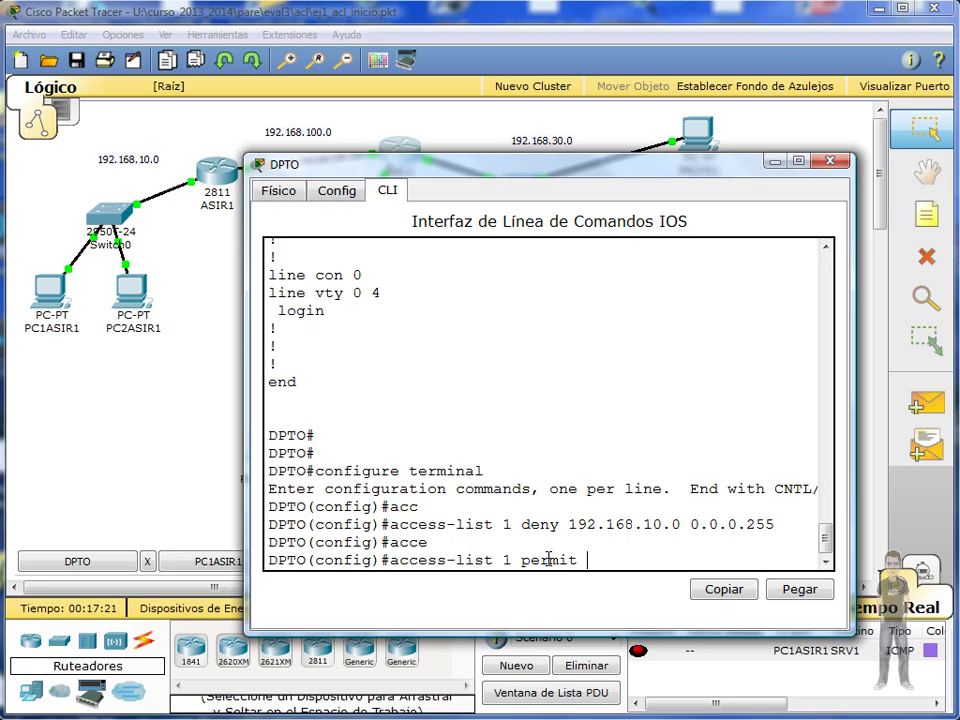
pyautogui.write('any')
pyautogui.press('BackSpace')
pyautogui.press('BackSpace')
pyautogui.press('BackSpace')
pyautogui.write('0.0.0.0 0.0.0.0')
pyautogui.press('BackSpace')
pyautogui.press('BackSpace')
pyautogui.press('BackSpace')
pyautogui.press('BackSpace')
pyautogui.press('BackSpace')
pyautogui.press('BackSpace')
pyautogui.press('BackSpace')
pyautogui.press('BackSpace')
pyautogui.press('BackSpace')
pyautogui.press('BackSpace')
pyautogui.press('BackSpace')
pyautogui.press('BackSpace')
pyautogui.press('BackSpace')
pyautogui.press('BackSpace')
pyautogui.press('BackSpace')
# Complete and submit the access list 1 permit rule with any as its source
pyautogui.write('any')
pyautogui.press('Return')
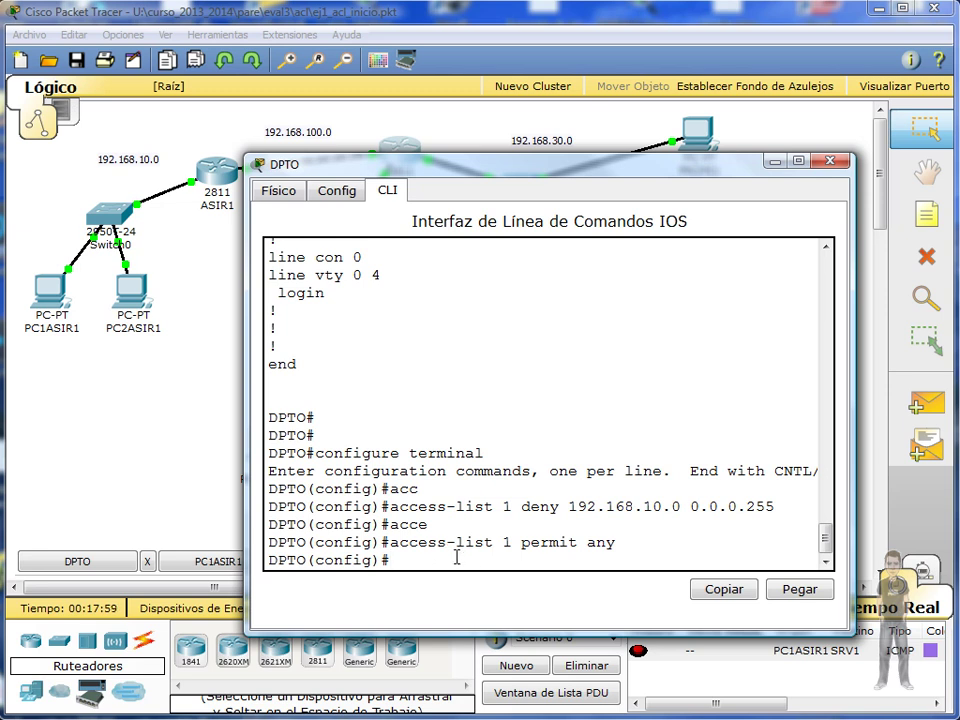
# Draft an explicit deny any rule for access list 1 and erase it without submitting
pyautogui.write('acc')
pyautogui.press('Tab')
pyautogui.write('1 deny')
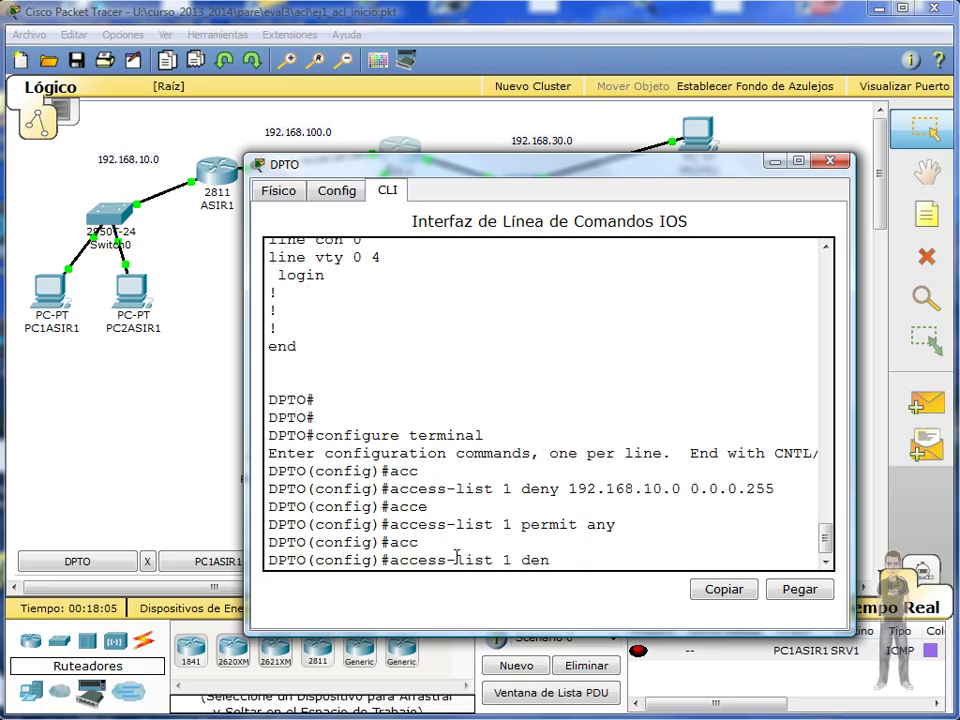
pyautogui.write('any')
pyautogui.moveTo(390, 561); pyautogui.dragTo(596, 557)
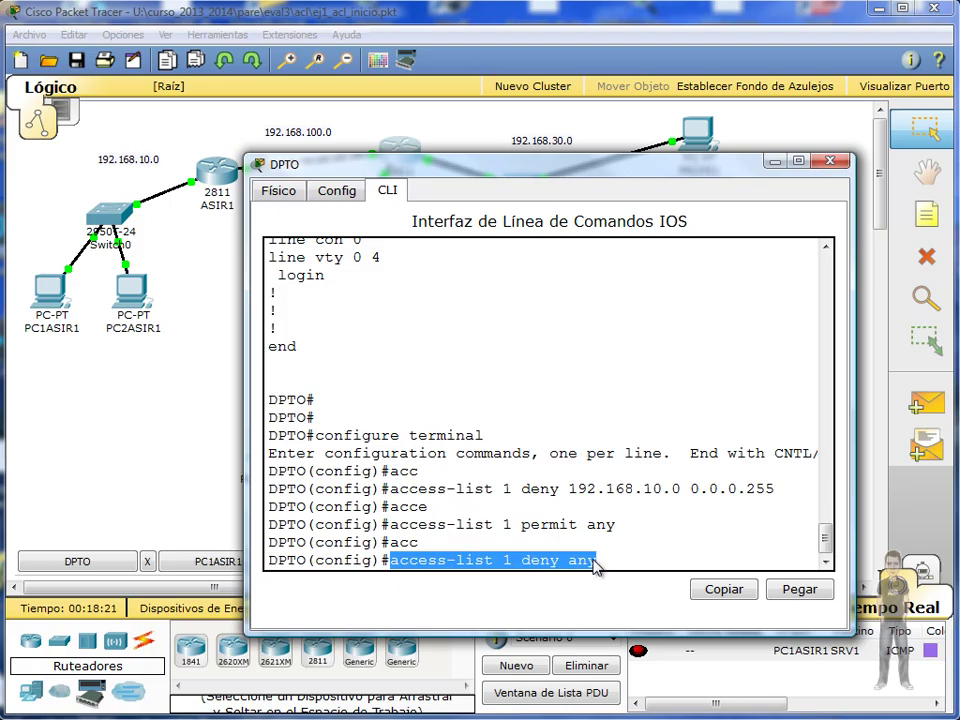
pyautogui.press('BackSpace')
pyautogui.press('BackSpace')
pyautogui.press('BackSpace')
pyautogui.press('BackSpace')
pyautogui.press('BackSpace')
pyautogui.press('BackSpace')
pyautogui.press('BackSpace')
pyautogui.press('BackSpace')
pyautogui.press('BackSpace')
pyautogui.press('BackSpace')
pyautogui.press('BackSpace')
pyautogui.press('BackSpace')
pyautogui.press('BackSpace')
pyautogui.press('BackSpace')
pyautogui.press('BackSpace')
pyautogui.press('BackSpace')
pyautogui.press('BackSpace')
pyautogui.press('BackSpace')
pyautogui.press('BackSpace')
pyautogui.press('BackSpace')
pyautogui.press('BackSpace')
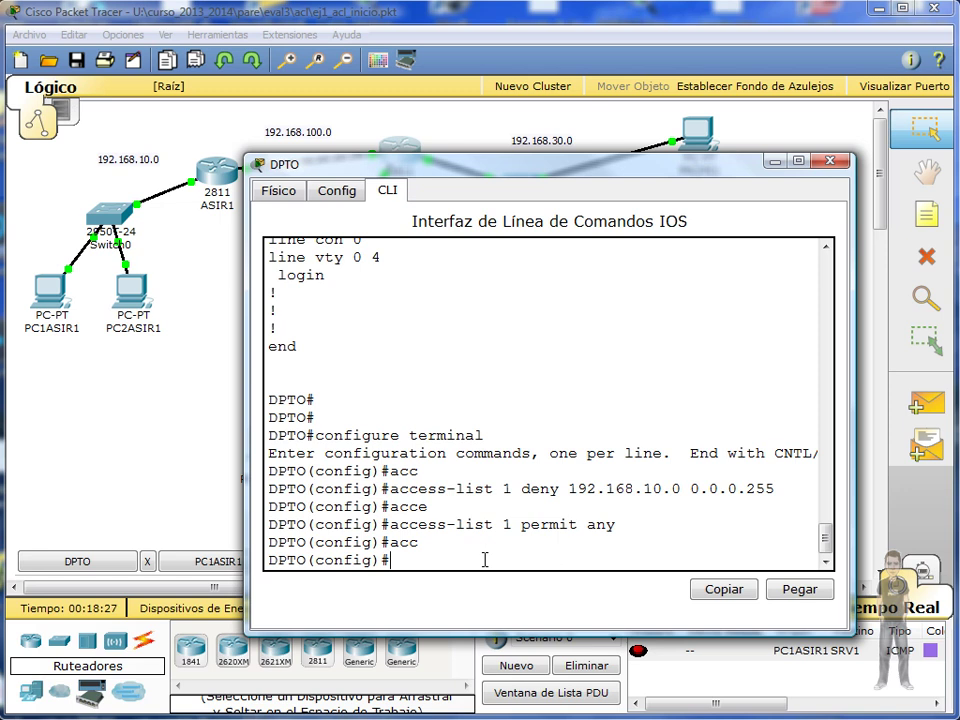
pyautogui.moveTo(391, 524); pyautogui.dragTo(616, 524)
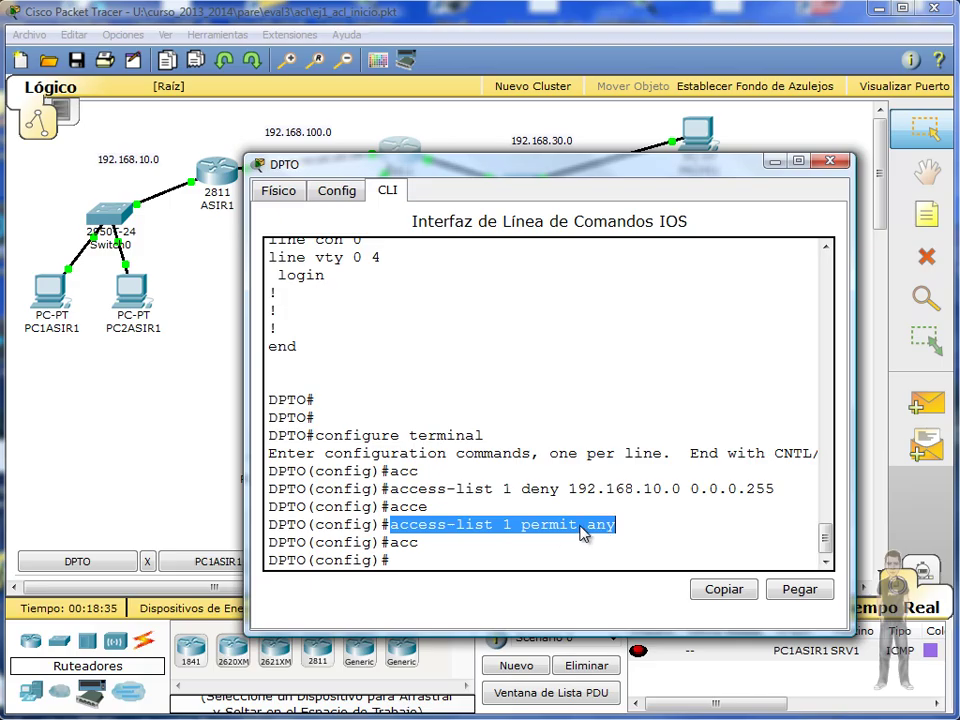
pyautogui.click(421, 564)
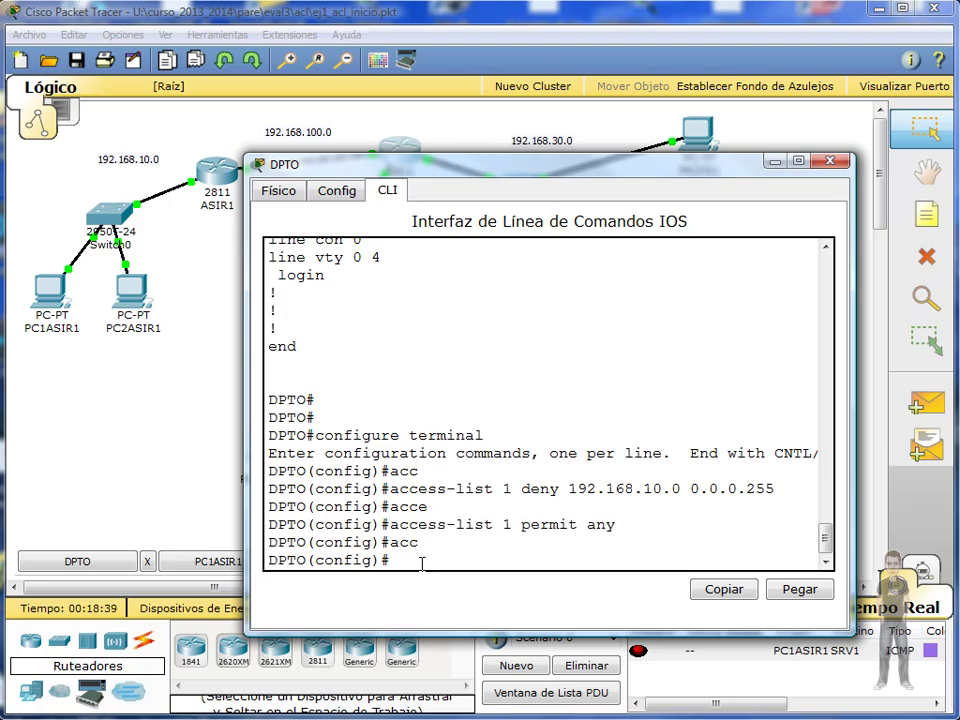
pyautogui.press('Return')
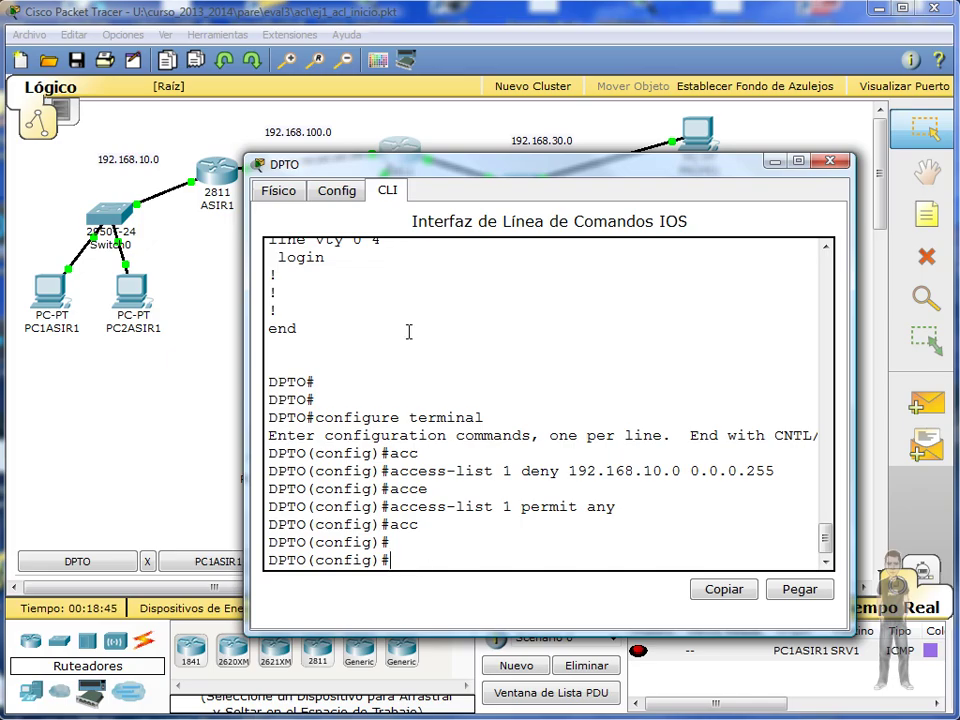
# Check in the topology which DPTO interface connects to Switch2, and return to the DPTO console
pyautogui.moveTo(428, 173); pyautogui.dragTo(393, 288)
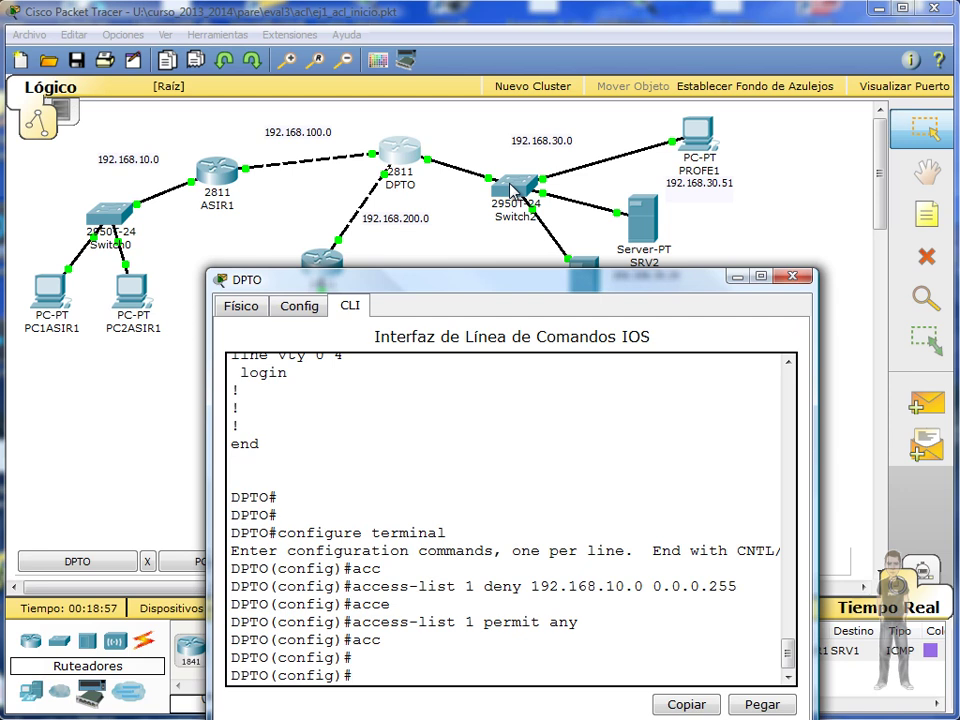
pyautogui.click(447, 176)
pyautogui.moveTo(445, 172)
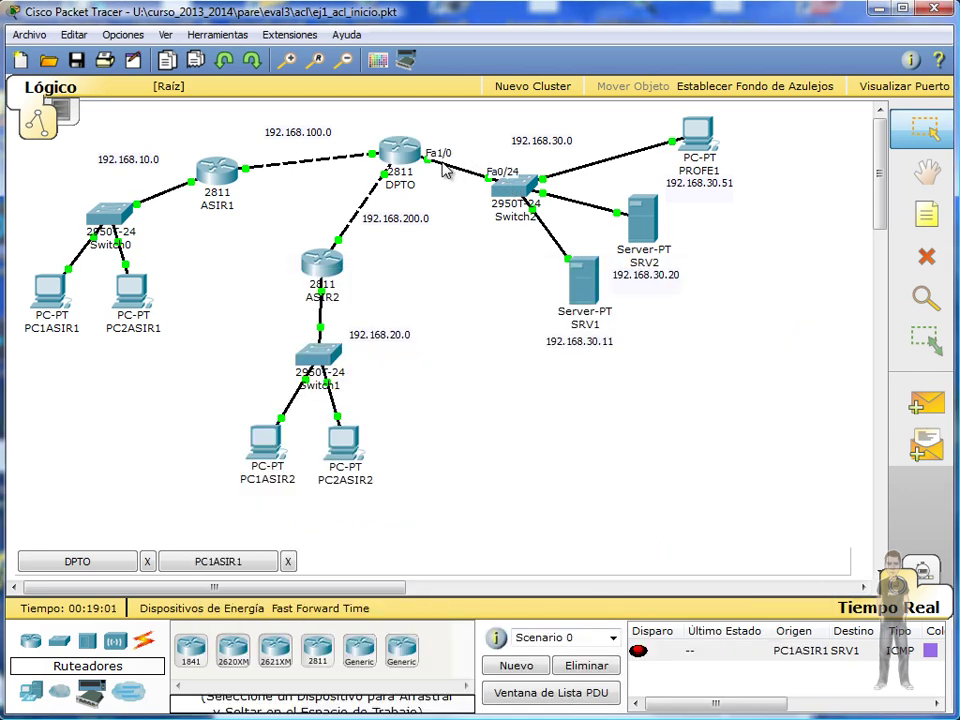
pyautogui.moveTo(397, 156)
pyautogui.click(399, 151)
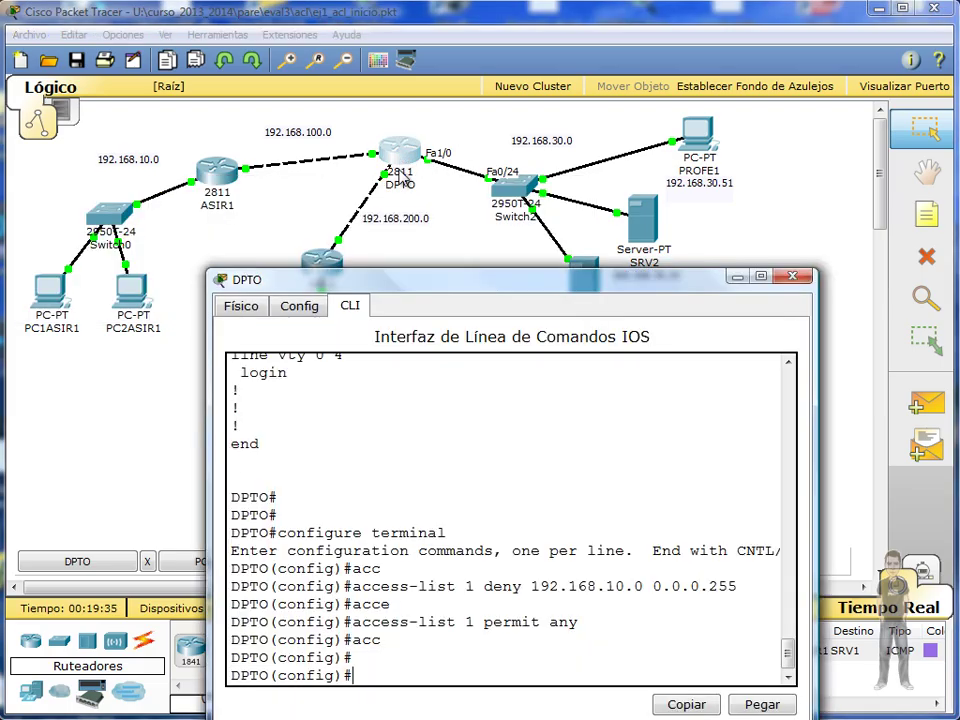
# Enter interface configuration mode for fastEthernet 1/0 on router DPTO
pyautogui.moveTo(411, 288); pyautogui.dragTo(368, 201)
pyautogui.write('inter')
pyautogui.press('Tab')
pyautogui.write('fas')
pyautogui.press('Tab')
pyautogui.write('1')
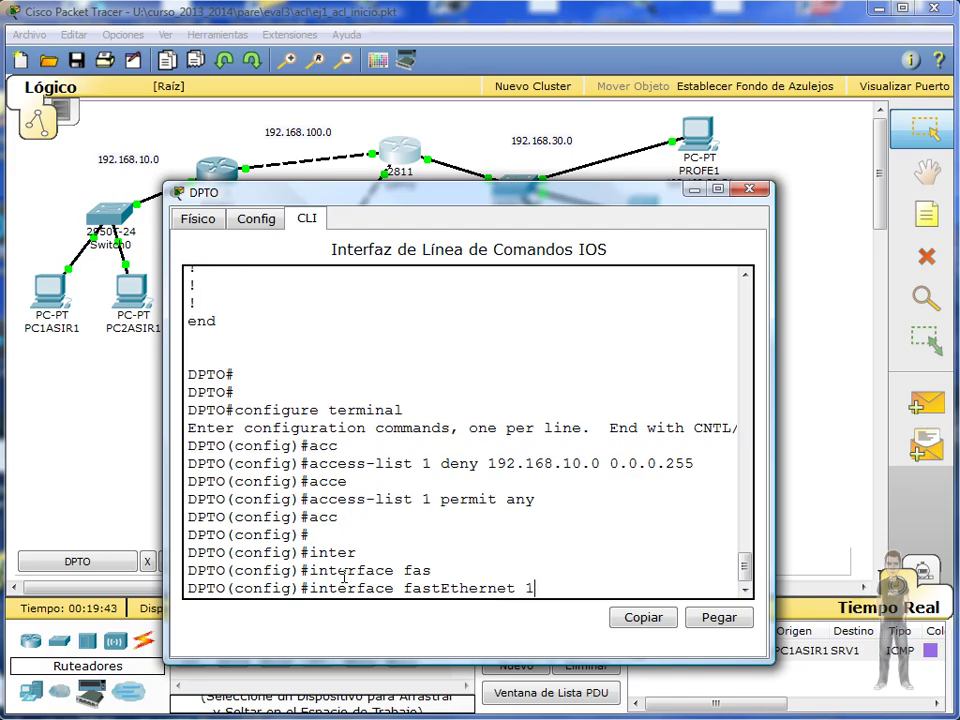
pyautogui.write('/')
pyautogui.press('BackSpace')
pyautogui.press('BackSpace')
pyautogui.click(445, 128)
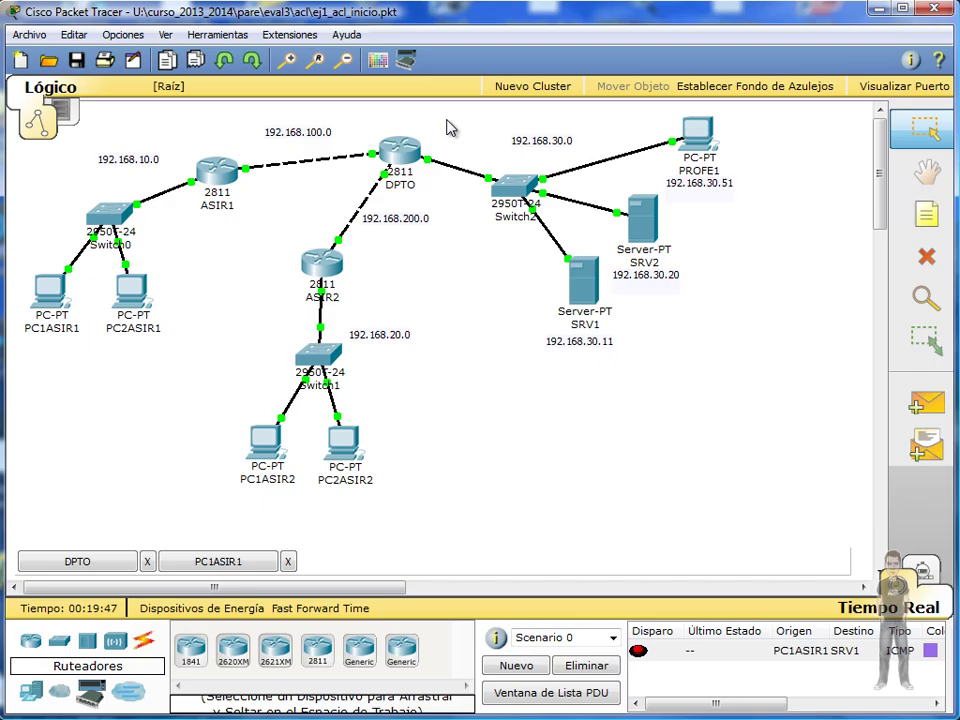
pyautogui.click(402, 155)
pyautogui.write('1/0')
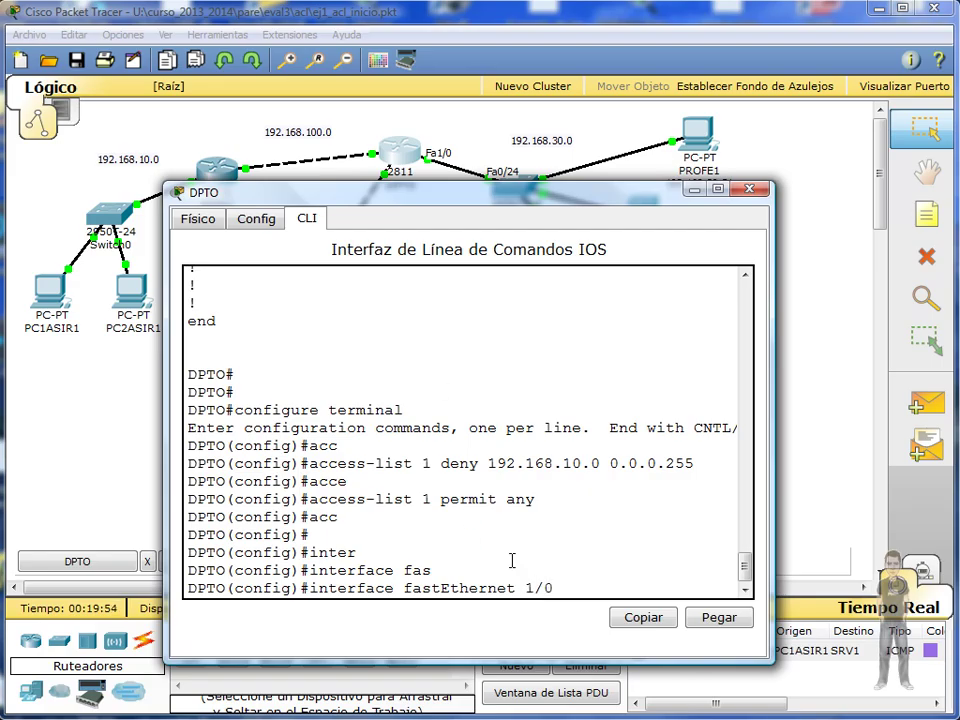
pyautogui.press('Return')
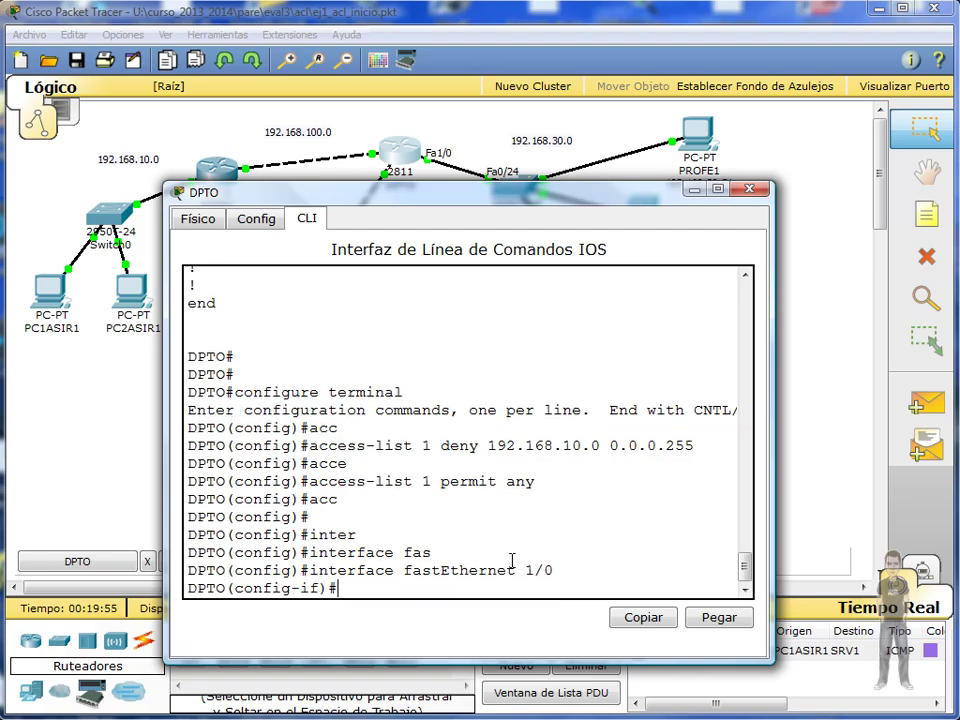
pyautogui.write('acc')
pyautogui.press('Tab')
pyautogui.write('e')
pyautogui.press('Tab')
pyautogui.press('BackSpace')
pyautogui.press('BackSpace')
pyautogui.press('BackSpace')
pyautogui.press('BackSpace')
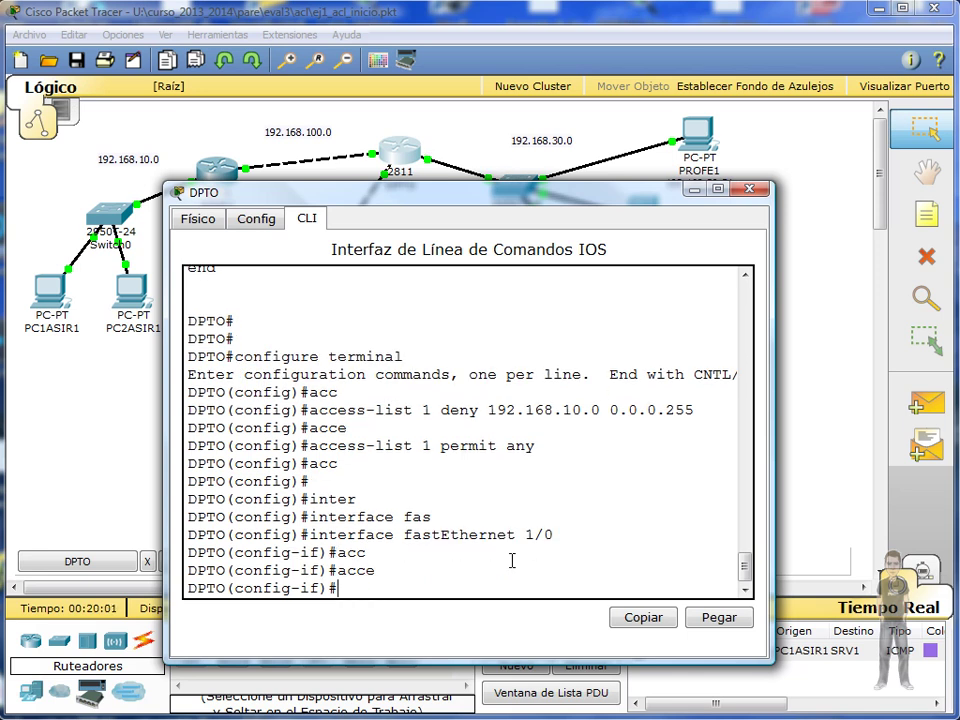
pyautogui.write('acc')
pyautogui.press('Tab')
pyautogui.press('BackSpace')
pyautogui.press('BackSpace')
pyautogui.press('BackSpace')
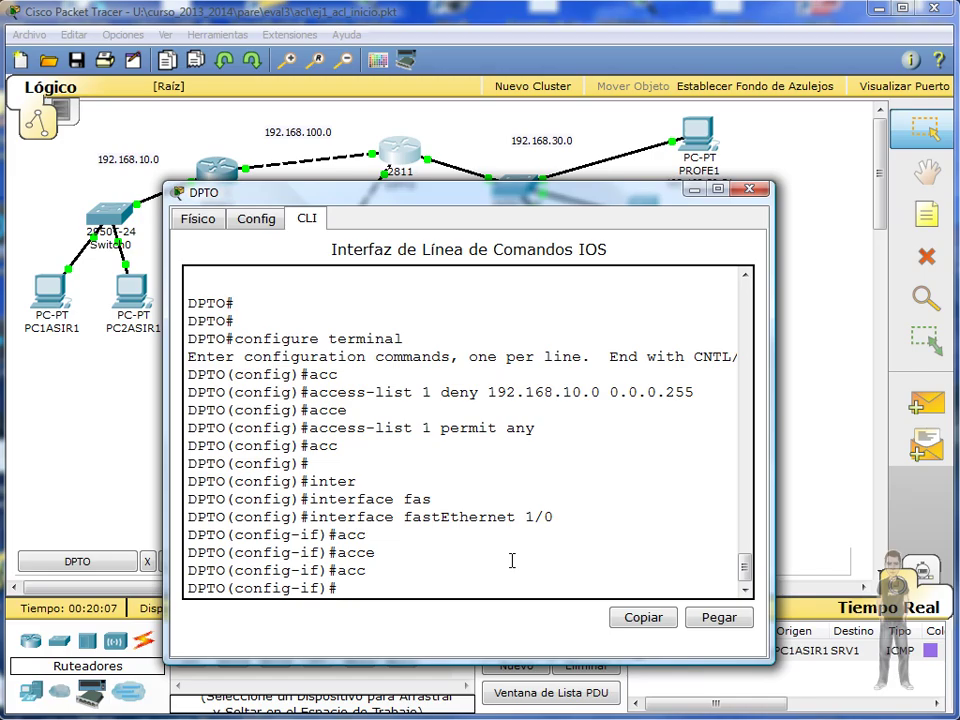
pyautogui.write('acc')
pyautogui.press('Return')
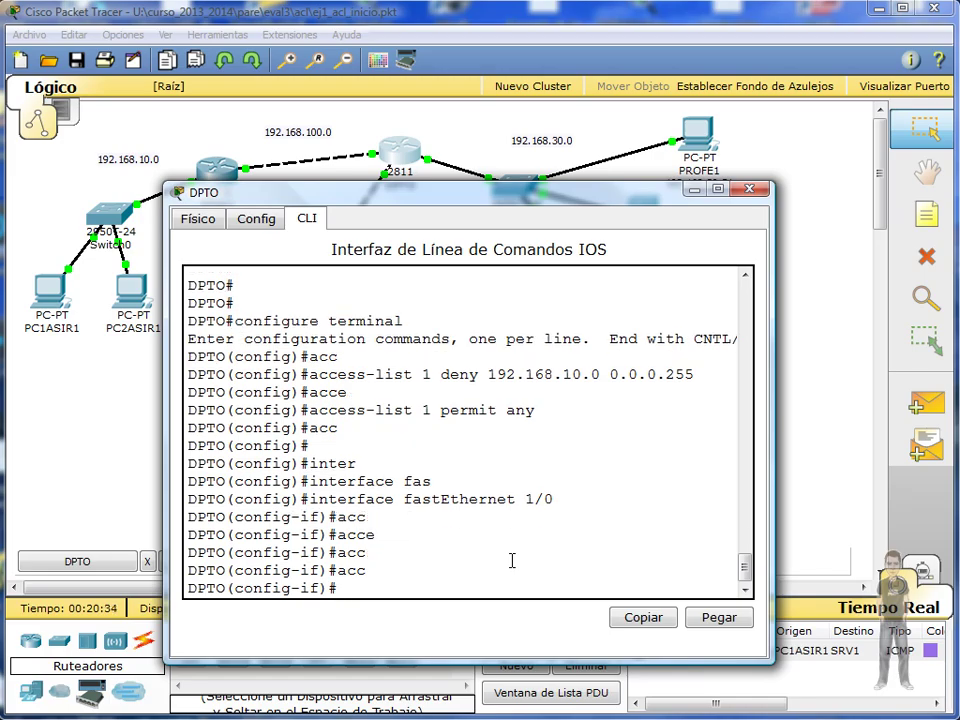
# Apply access list 1 to interface fastEthernet 1/0 in the outbound direction with ip access-group 1 out
pyautogui.write('ip acc')
pyautogui.press('Tab')
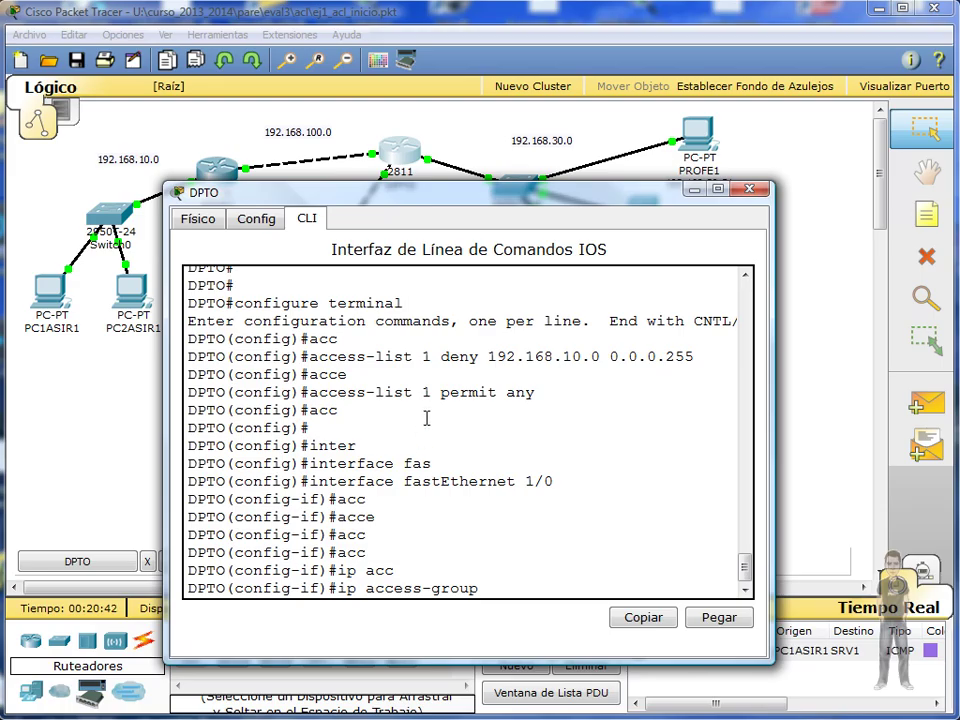
pyautogui.moveTo(423, 356); pyautogui.dragTo(433, 356)
pyautogui.click(432, 357)
pyautogui.click(502, 589)
pyautogui.write('1')
pyautogui.write('out')
pyautogui.press('Return')
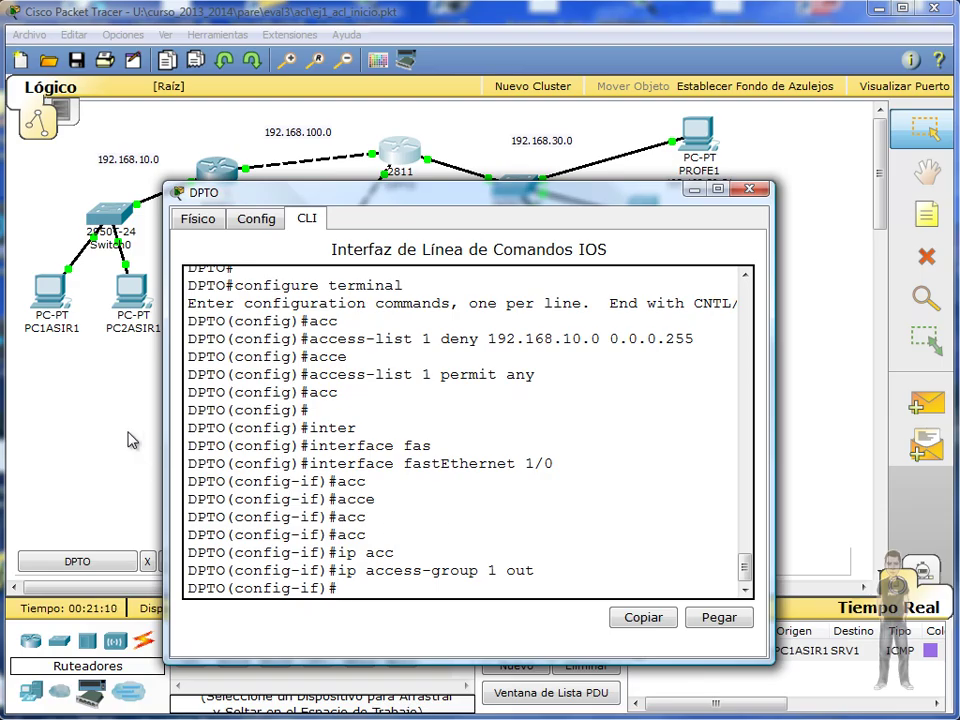
# Test the block by pinging 192.168.30.11 from PC1ASIR1's command prompt, and examine the replies
pyautogui.hotkey('alt', 'F4')
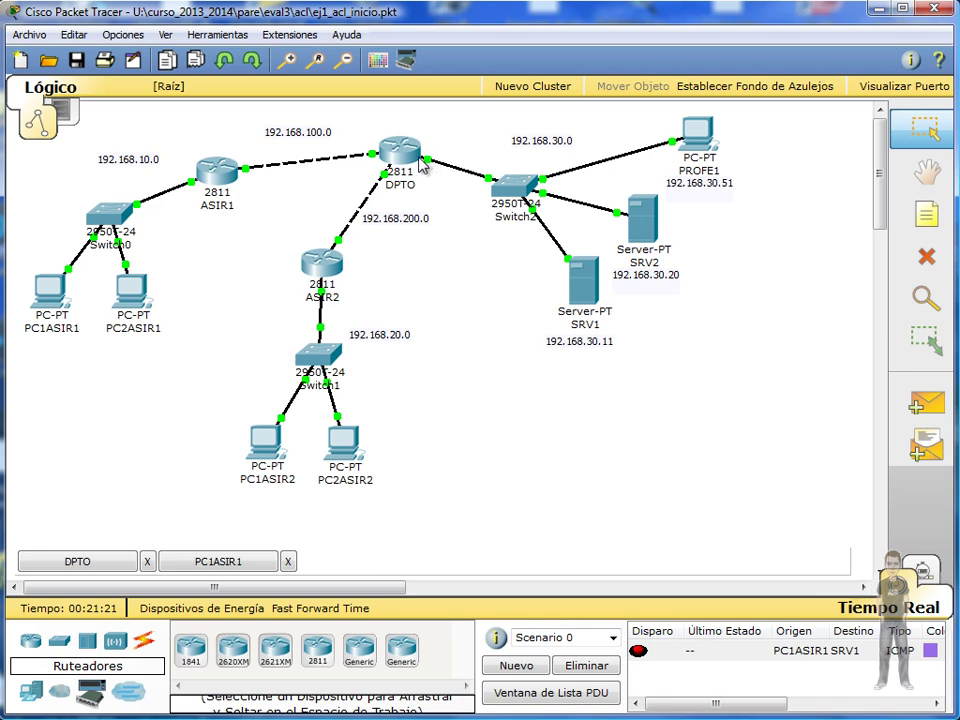
pyautogui.moveTo(428, 166)
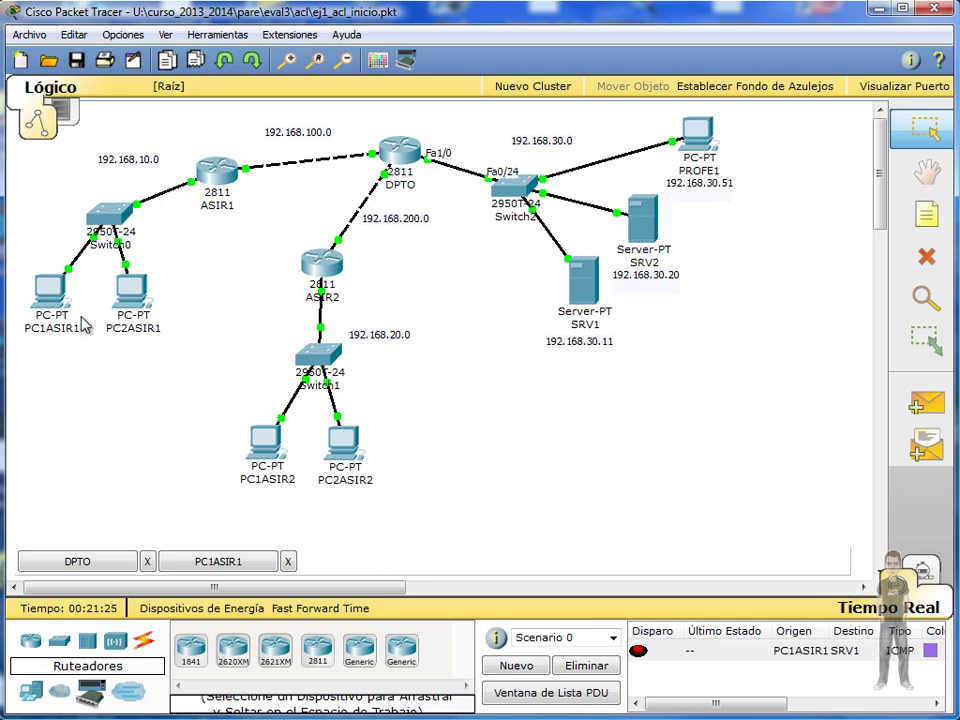
pyautogui.click(52, 305)
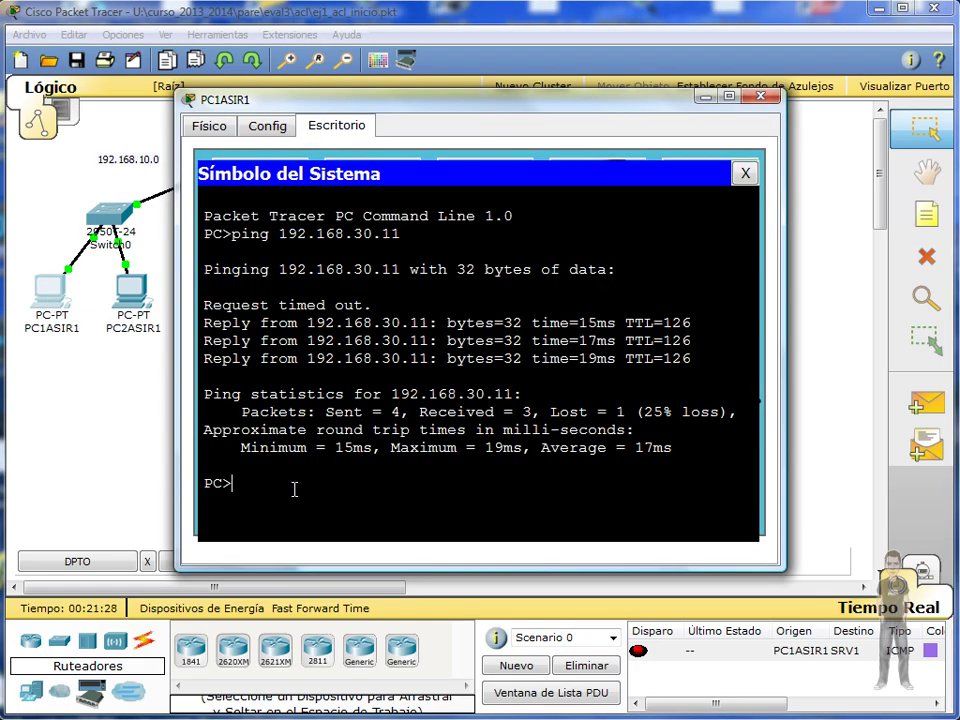
pyautogui.press('Up')
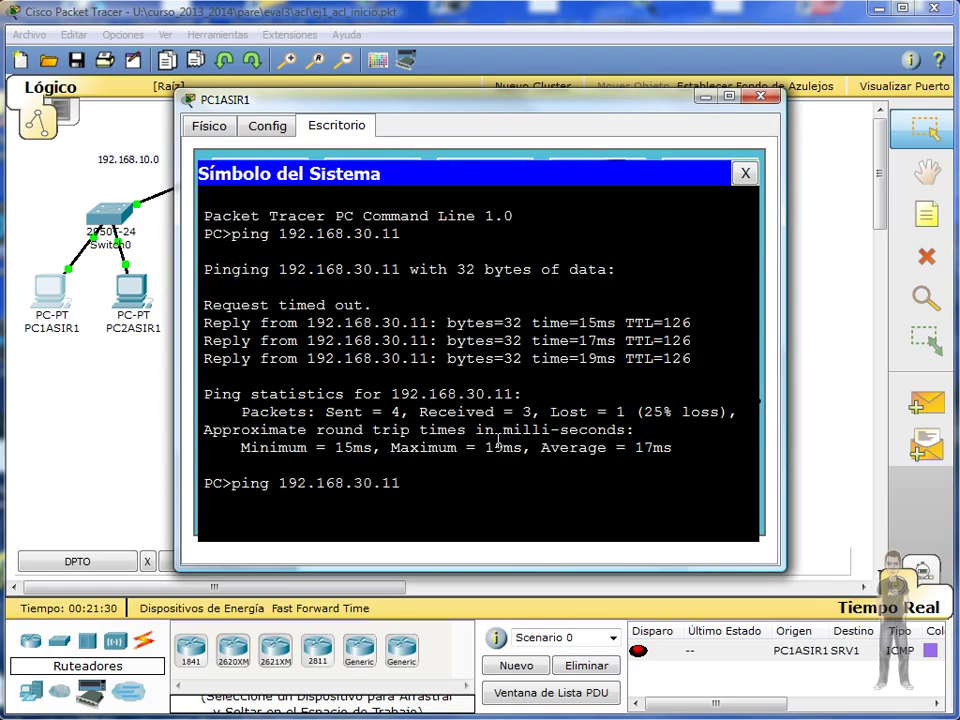
pyautogui.press('Return')
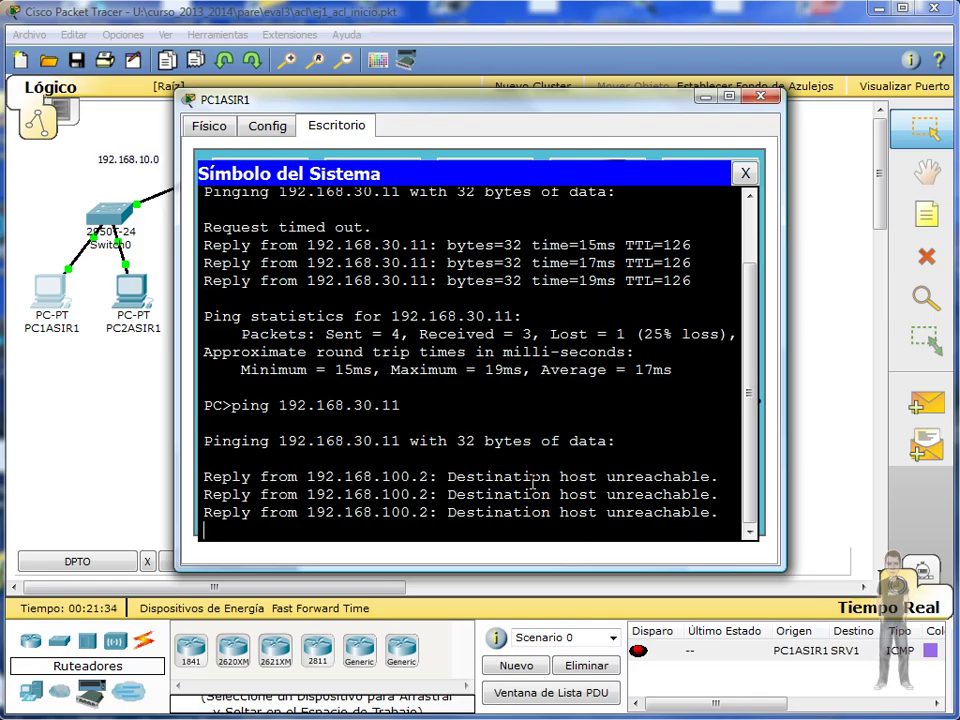
pyautogui.moveTo(712, 385); pyautogui.dragTo(201, 388)
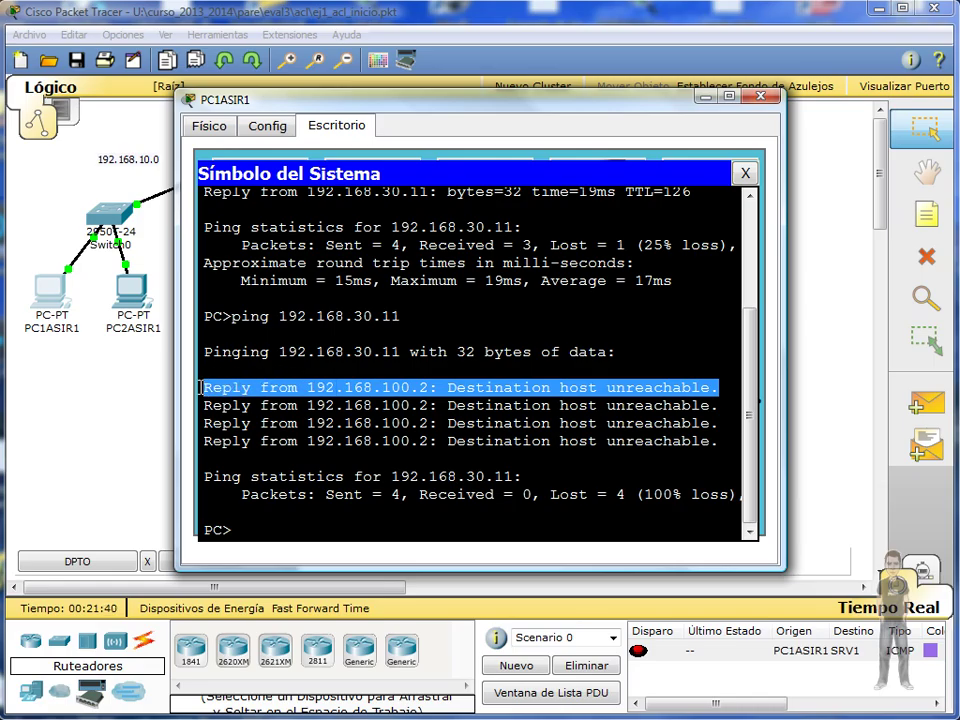
pyautogui.click(121, 403)
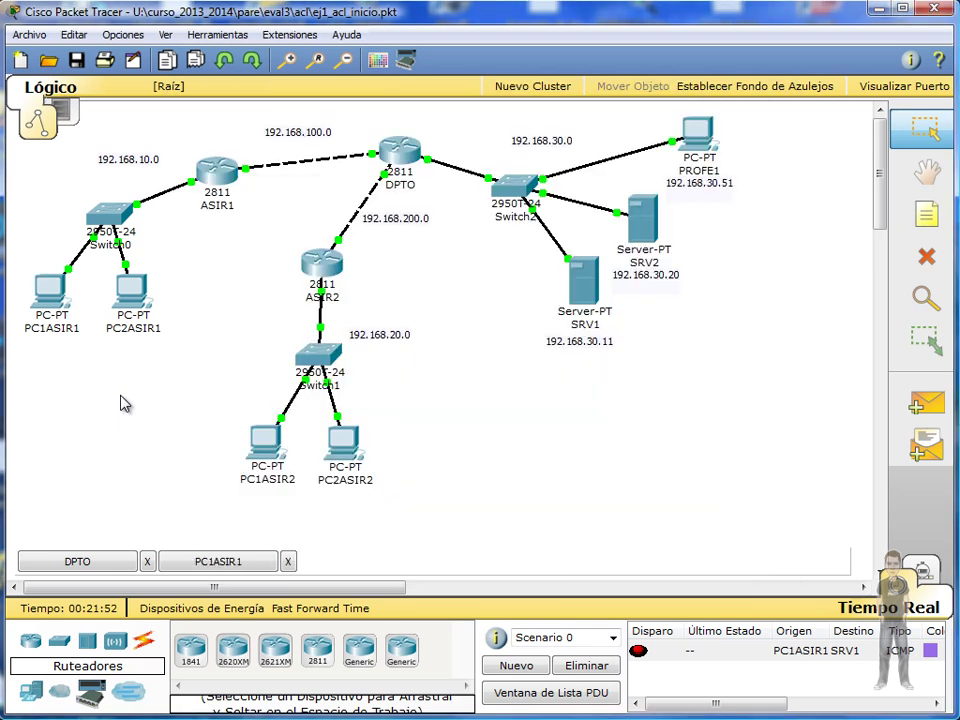
# Leave interface and global configuration mode on router DPTO, returning to the privileged prompt
pyautogui.click(415, 172)
pyautogui.write('exit')
pyautogui.press('Return')
pyautogui.write('exi')
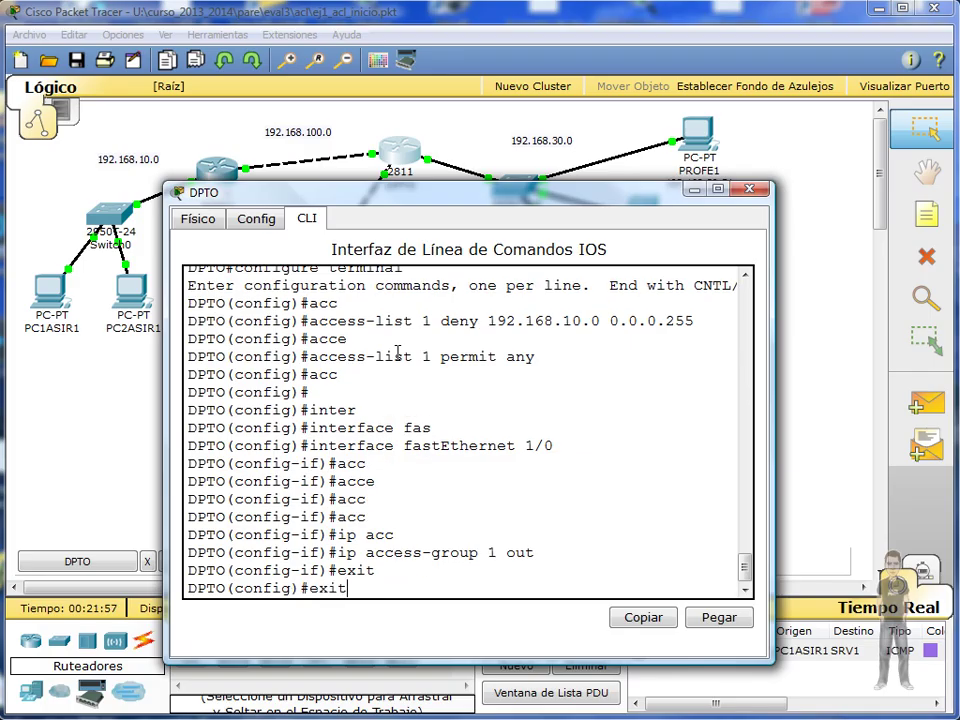
pyautogui.write('t')
pyautogui.press('Return')
pyautogui.press('Return')
pyautogui.press('Return')
# Show DPTO's access lists and examine the match count of the deny rule and the permit any rule
pyautogui.write('show acc')
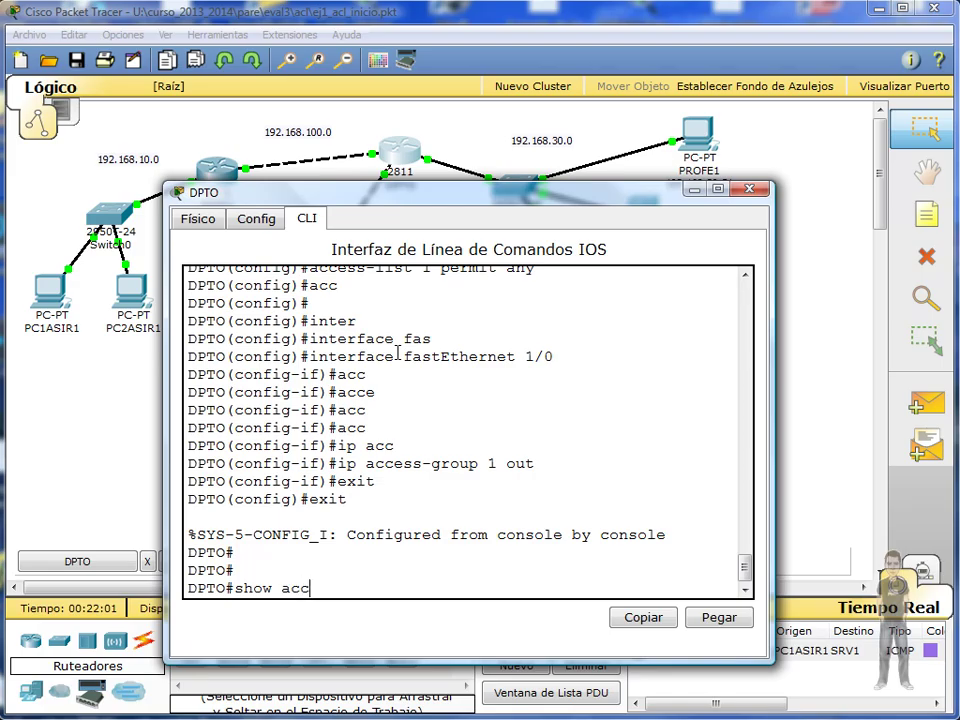
pyautogui.press('Tab')
pyautogui.press('Return')
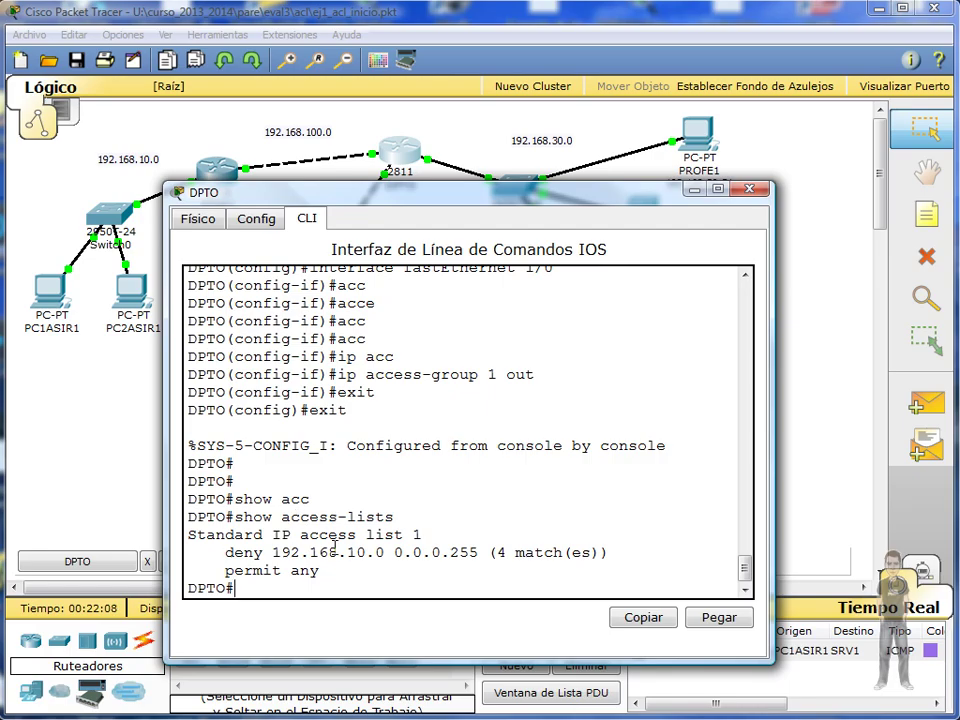
pyautogui.moveTo(227, 553); pyautogui.dragTo(428, 568)
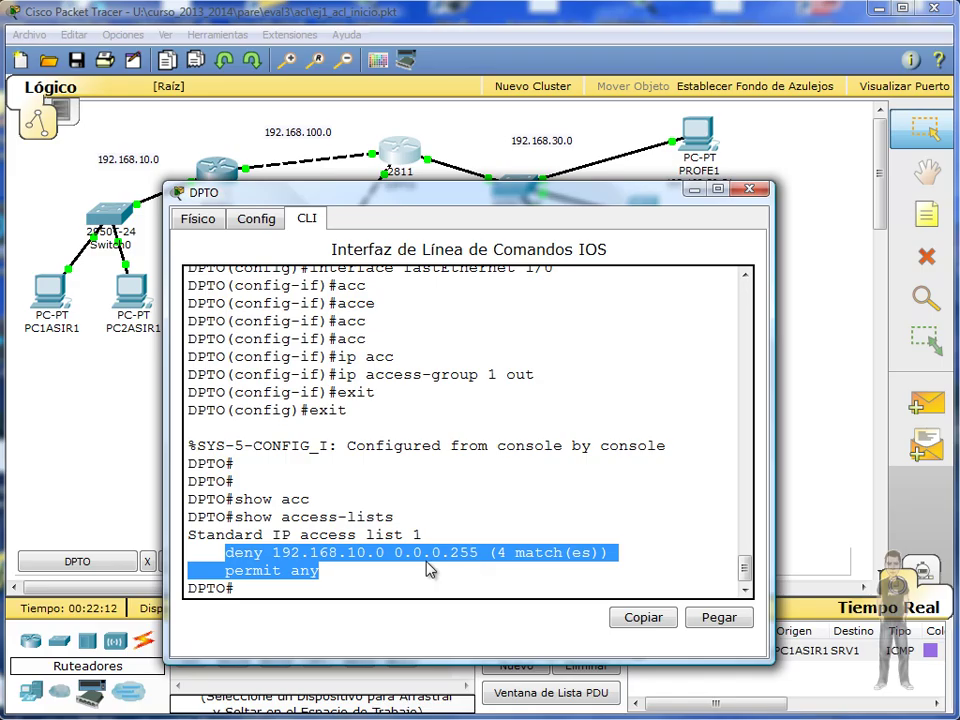
pyautogui.click(424, 552)
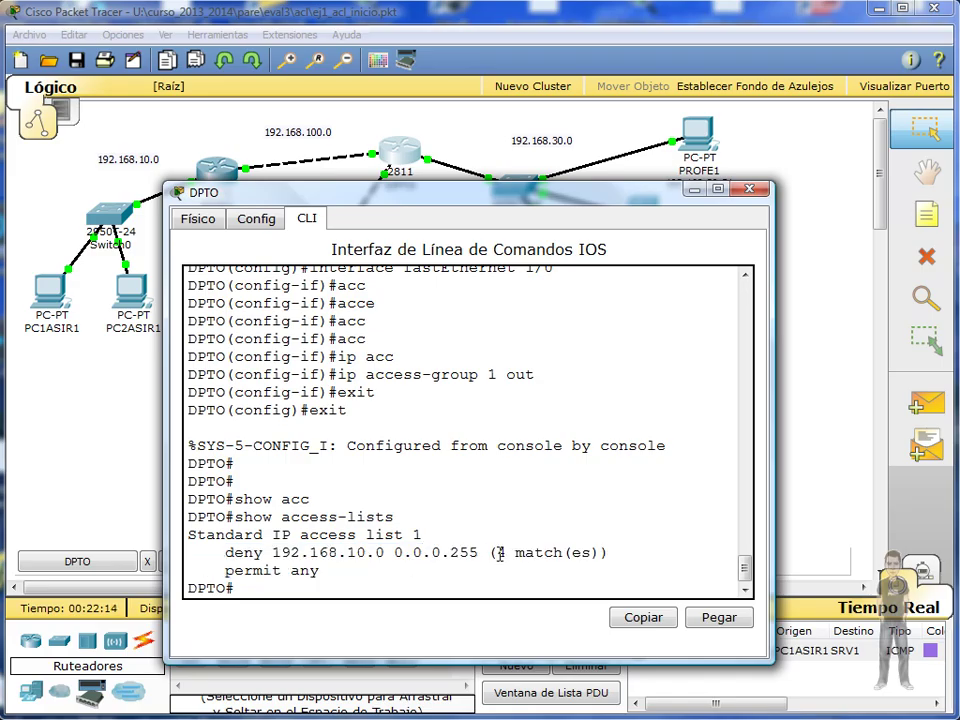
pyautogui.moveTo(499, 552); pyautogui.dragTo(596, 553)
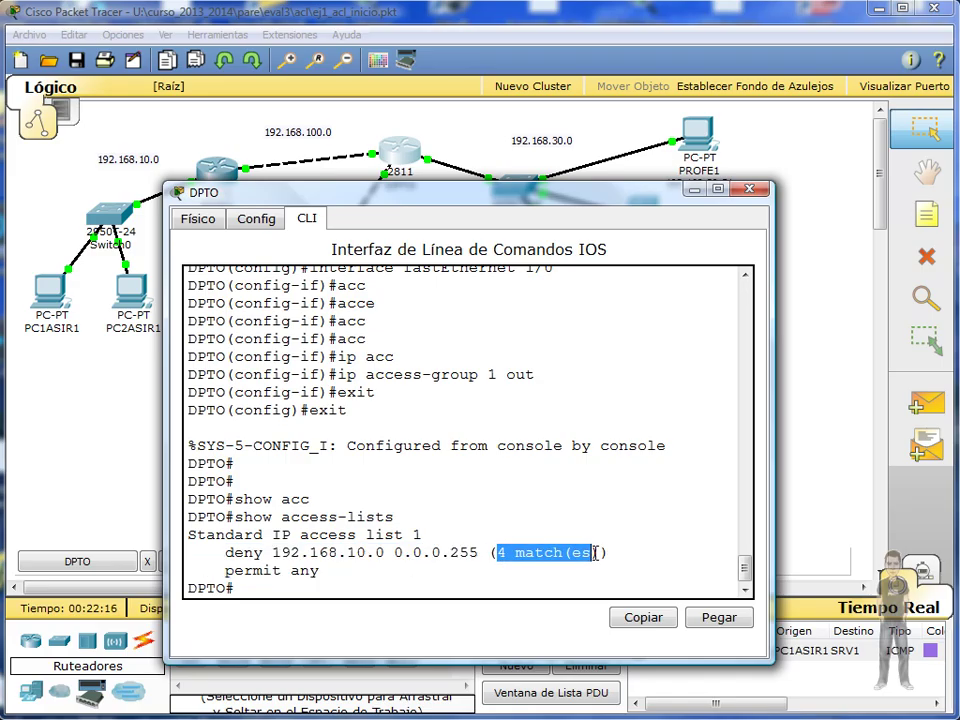
pyautogui.moveTo(227, 553); pyautogui.dragTo(476, 558)
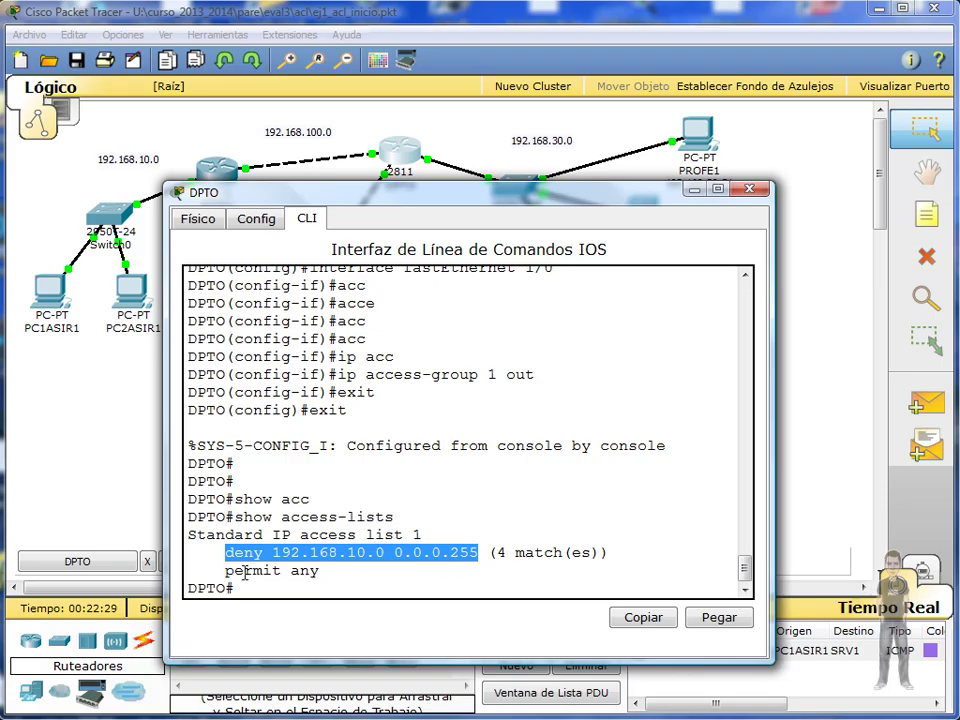
pyautogui.moveTo(225, 571); pyautogui.dragTo(318, 571)
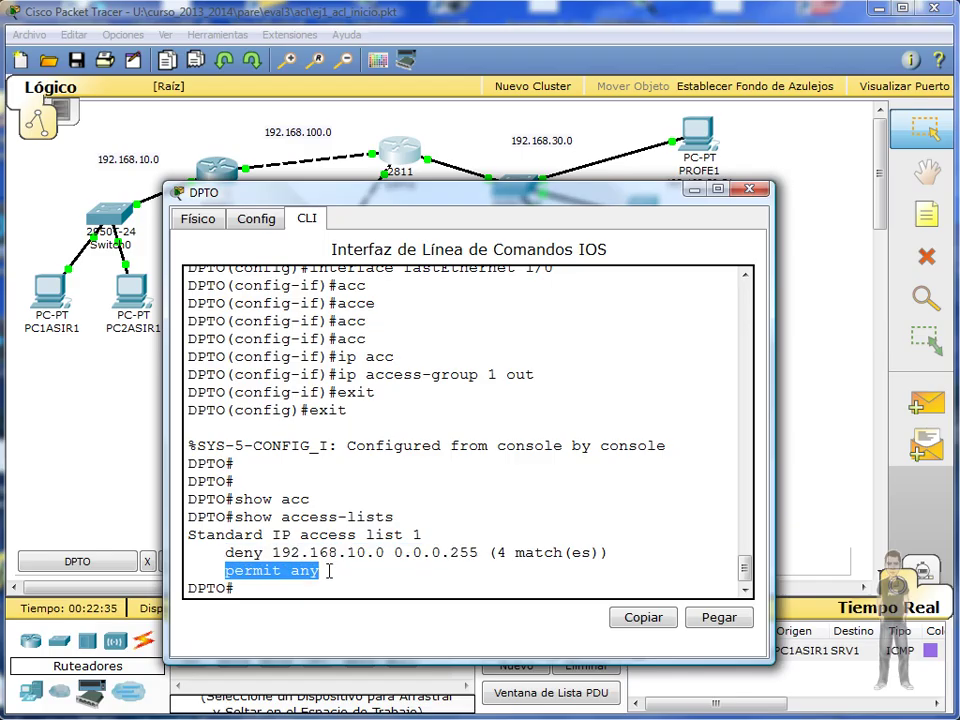
pyautogui.click(329, 571)
pyautogui.moveTo(300, 202); pyautogui.dragTo(314, 163)
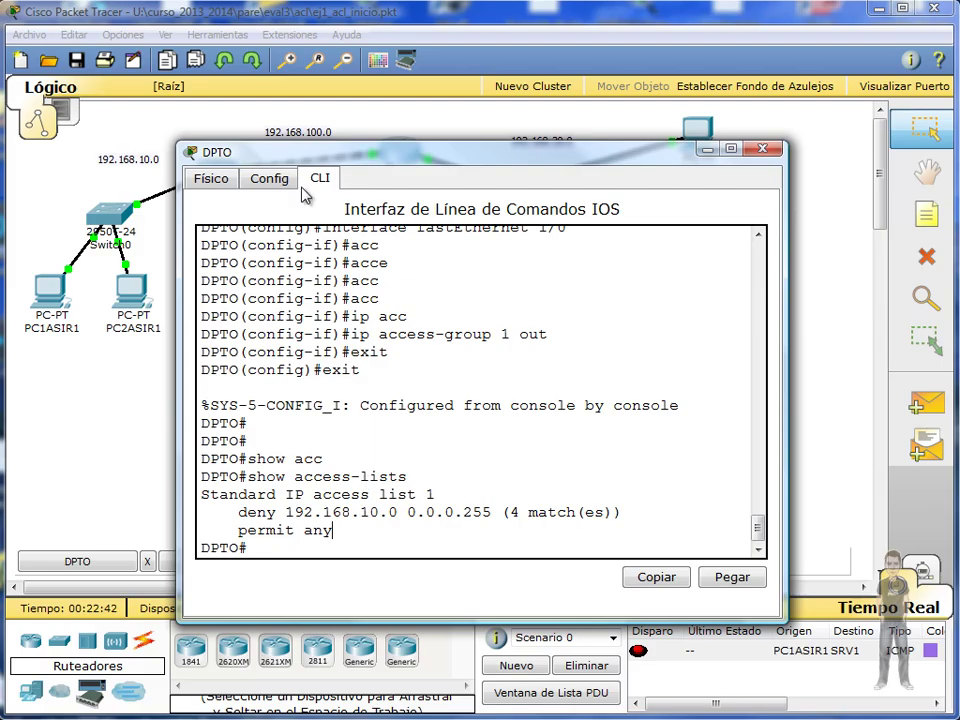
# Inspect the DPTO interface leading to Switch2 in the topology, and reread both rules of access list 1
pyautogui.click(110, 295)
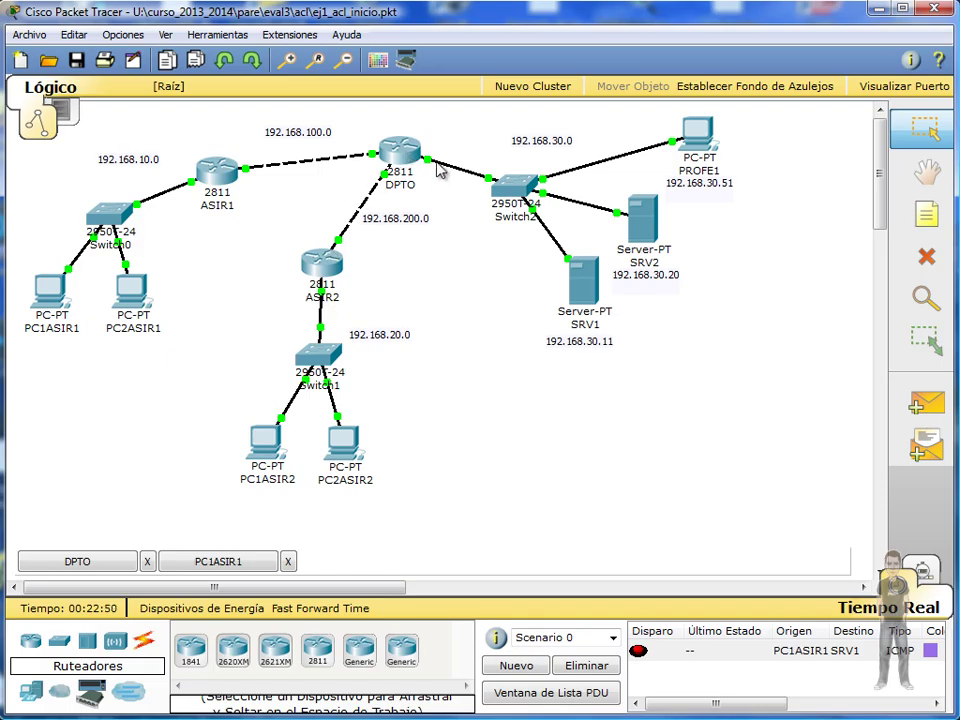
pyautogui.moveTo(438, 172)
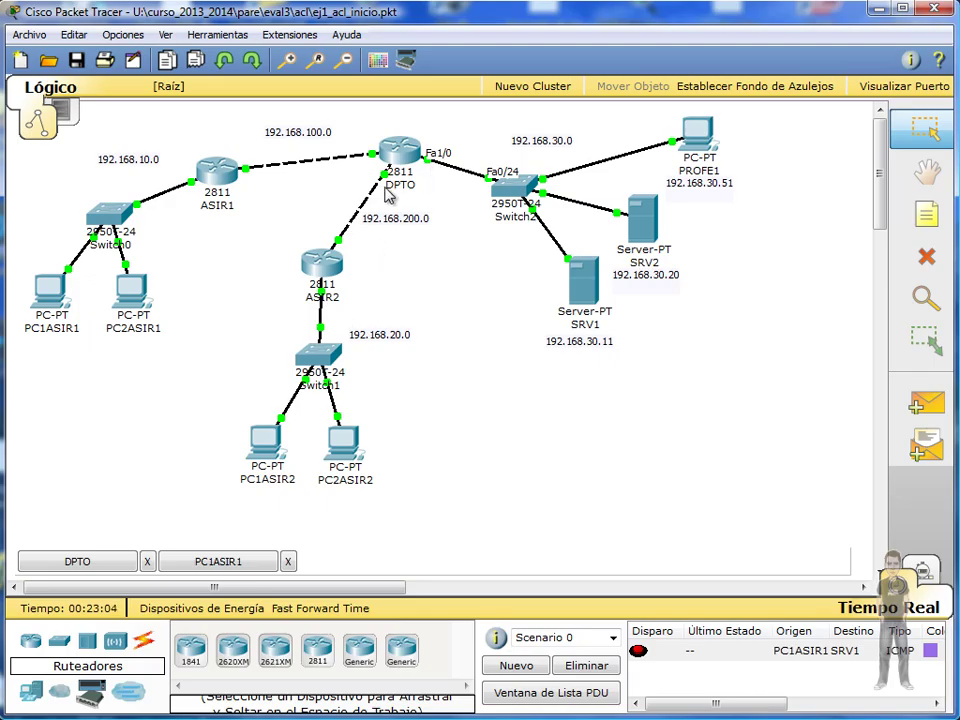
pyautogui.click(401, 162)
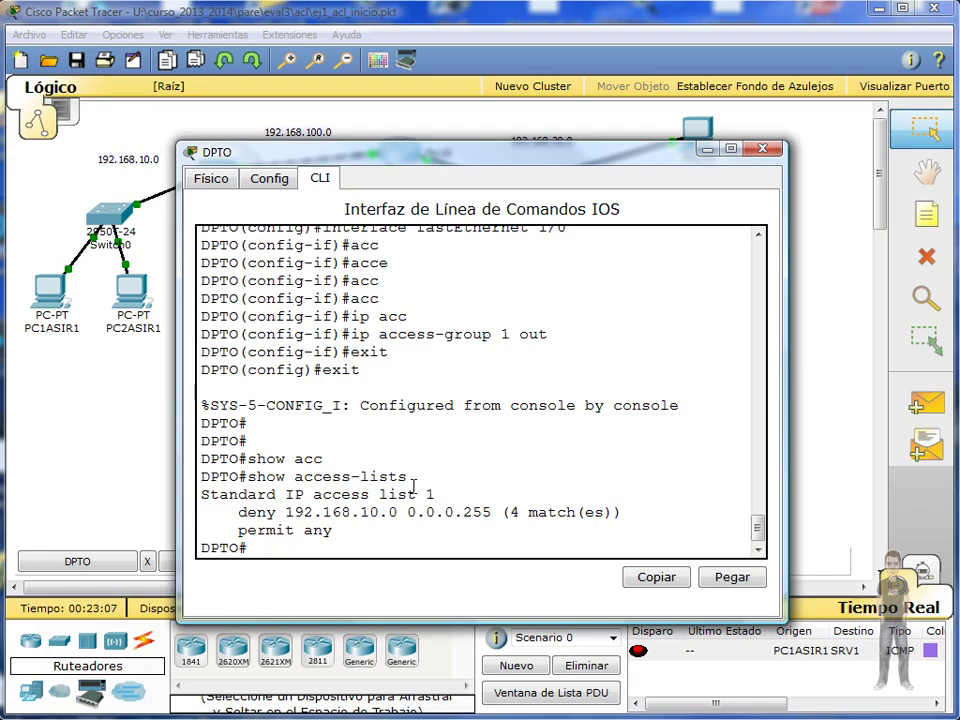
pyautogui.tripleClick(310, 514)
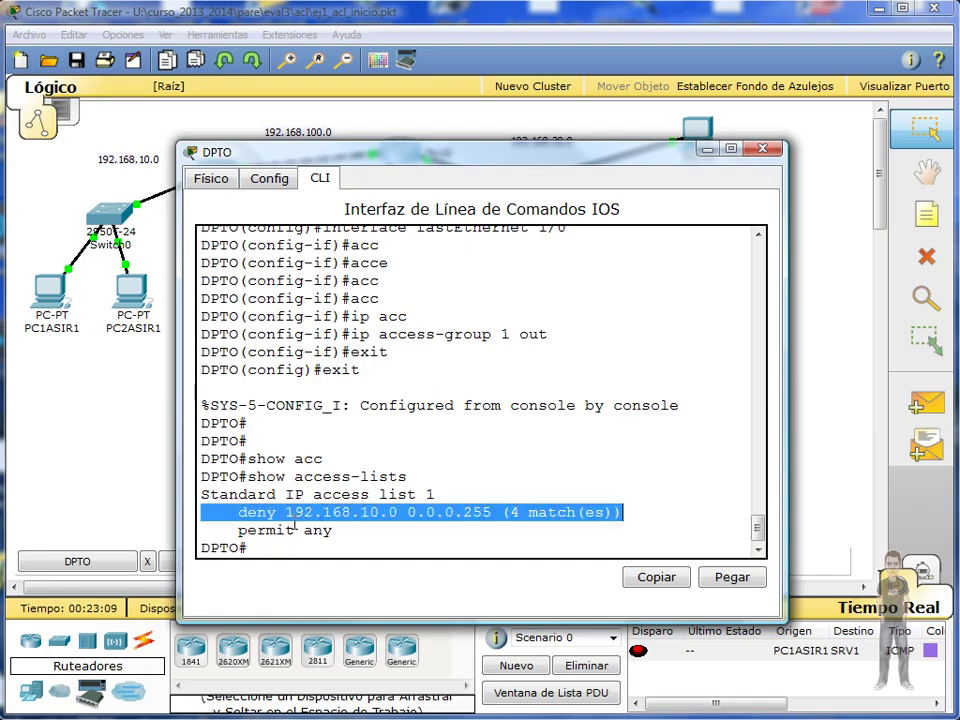
pyautogui.tripleClick(317, 530)
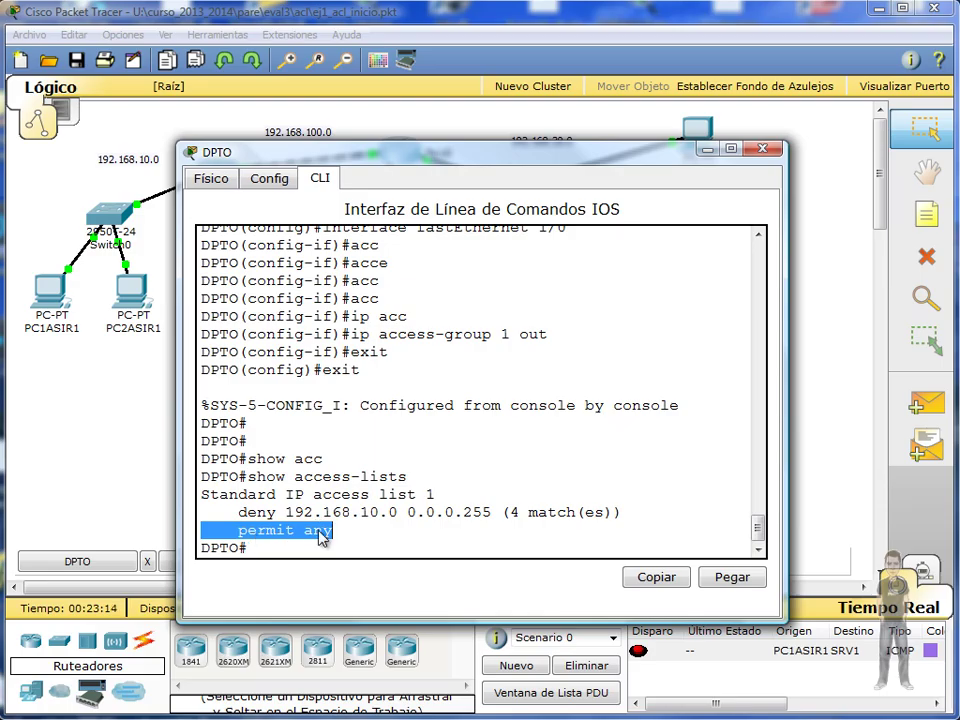
pyautogui.click(101, 324)
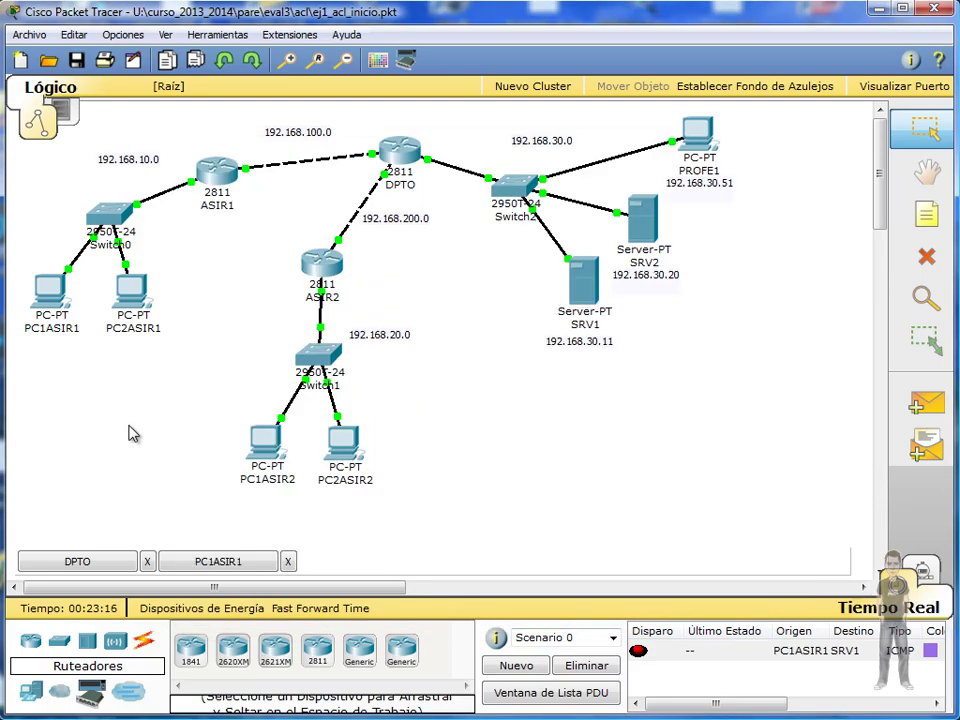
# Ping 192.168.30.11 from PC1ASIR2's command prompt and examine the replies
pyautogui.click(267, 455)
pyautogui.moveTo(118, 26); pyautogui.dragTo(295, 103)
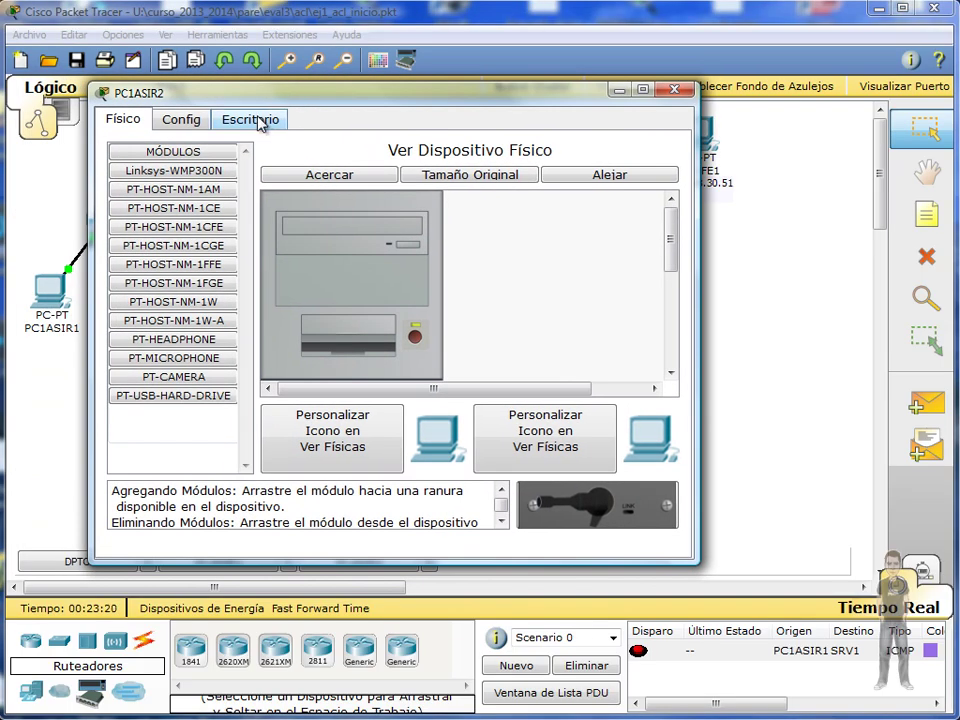
pyautogui.click(257, 119)
pyautogui.click(491, 207)
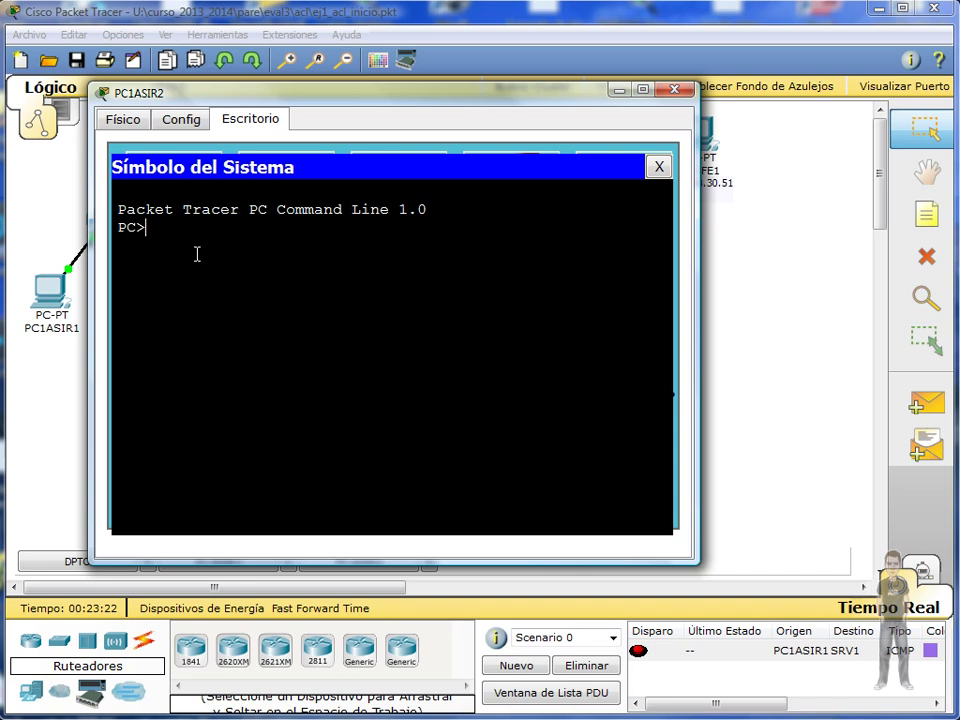
pyautogui.write('ping 192.168.30.11')
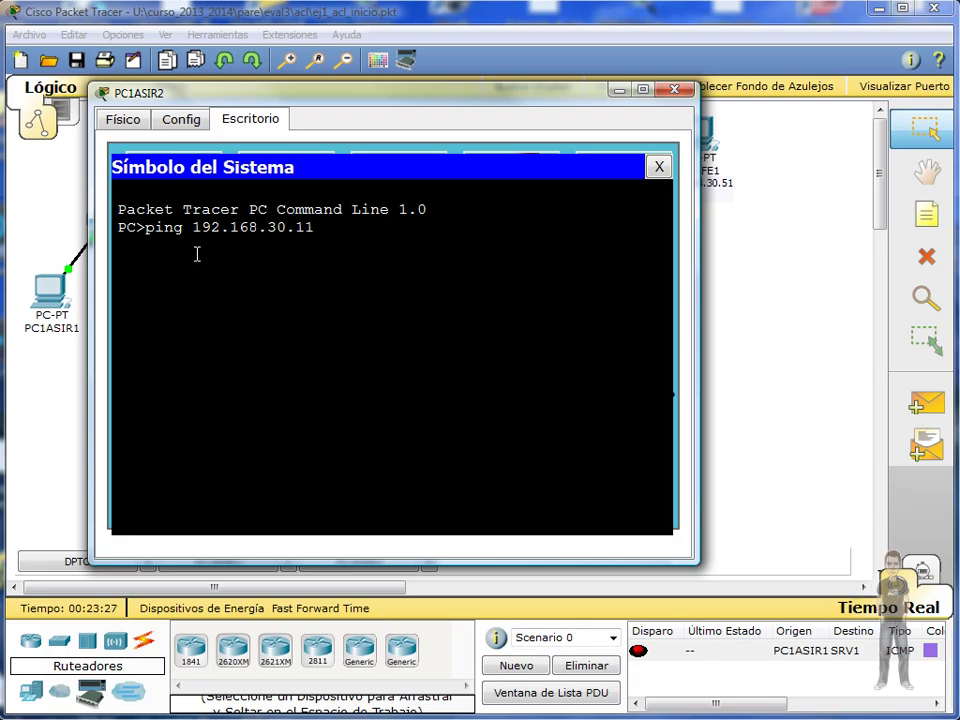
pyautogui.press('Return')
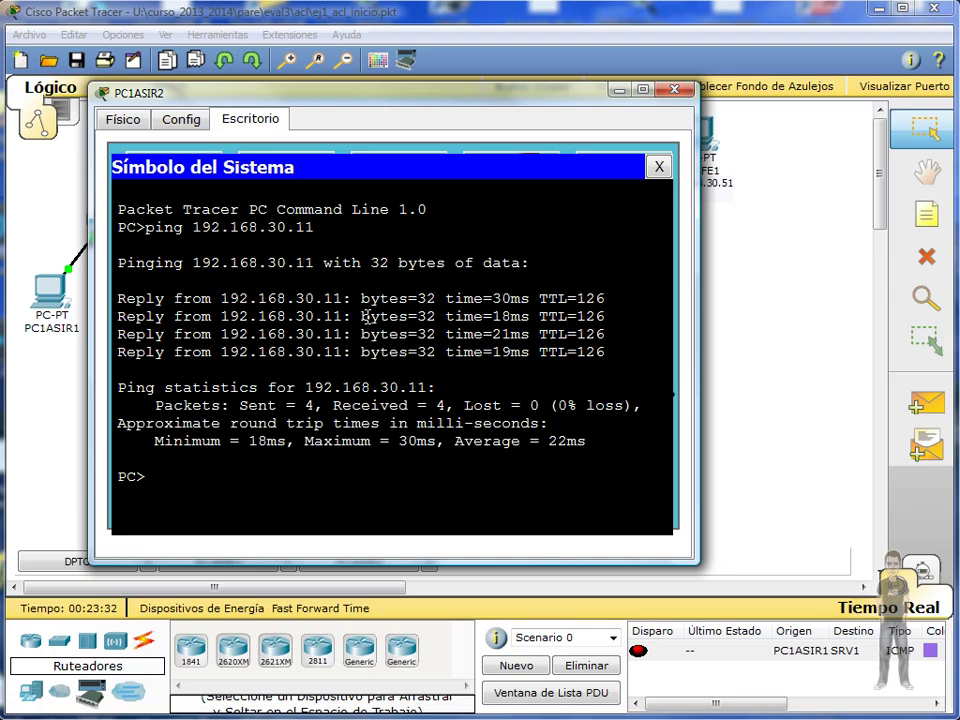
pyautogui.click(706, 344)
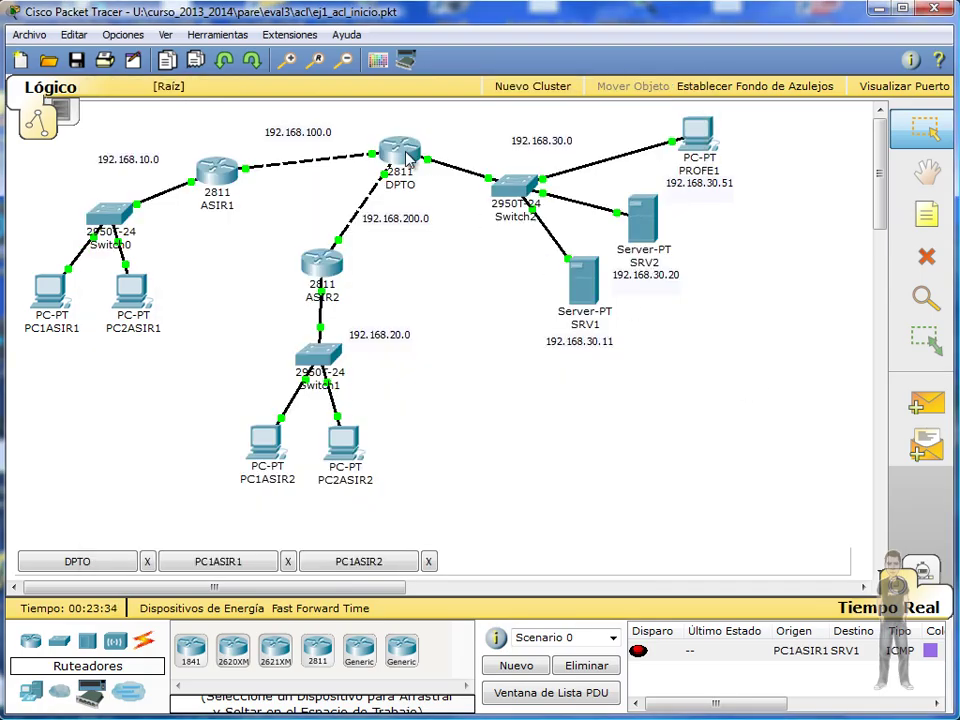
# Show router DPTO's access lists again and examine the match count of the permit any rule
pyautogui.click(410, 160)
pyautogui.click(264, 548)
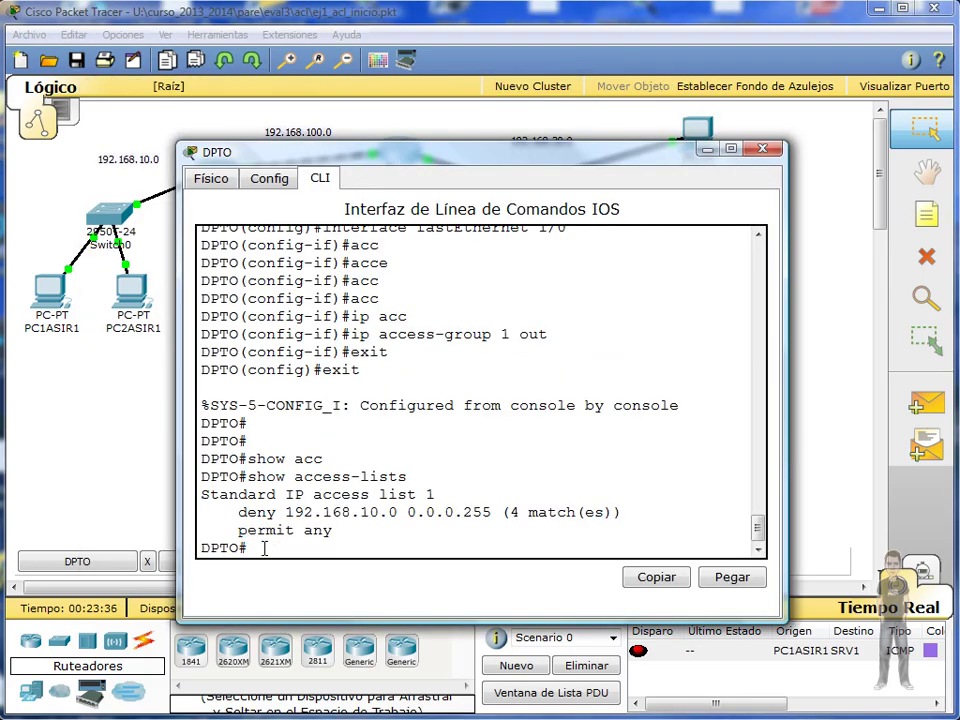
pyautogui.press('Return')
pyautogui.press('Up')
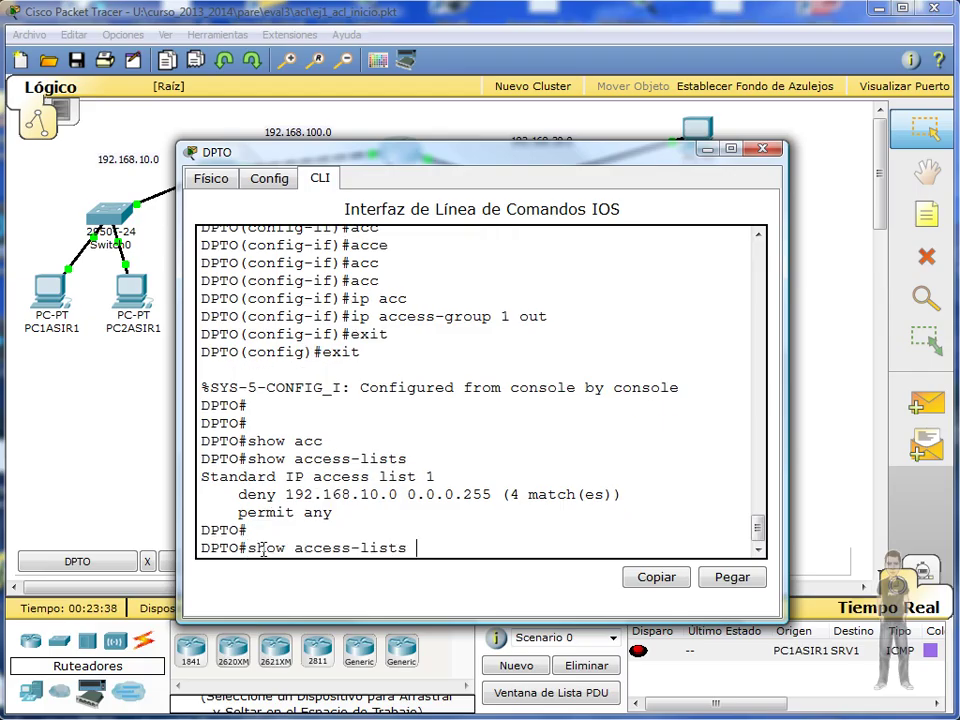
pyautogui.press('Return')
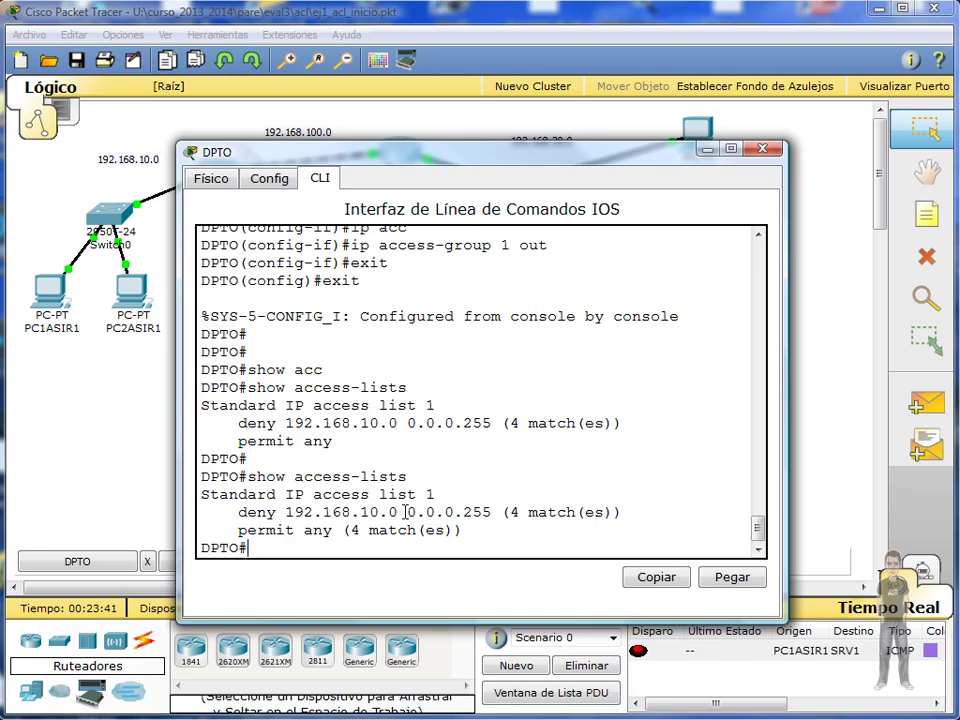
pyautogui.tripleClick(276, 530)
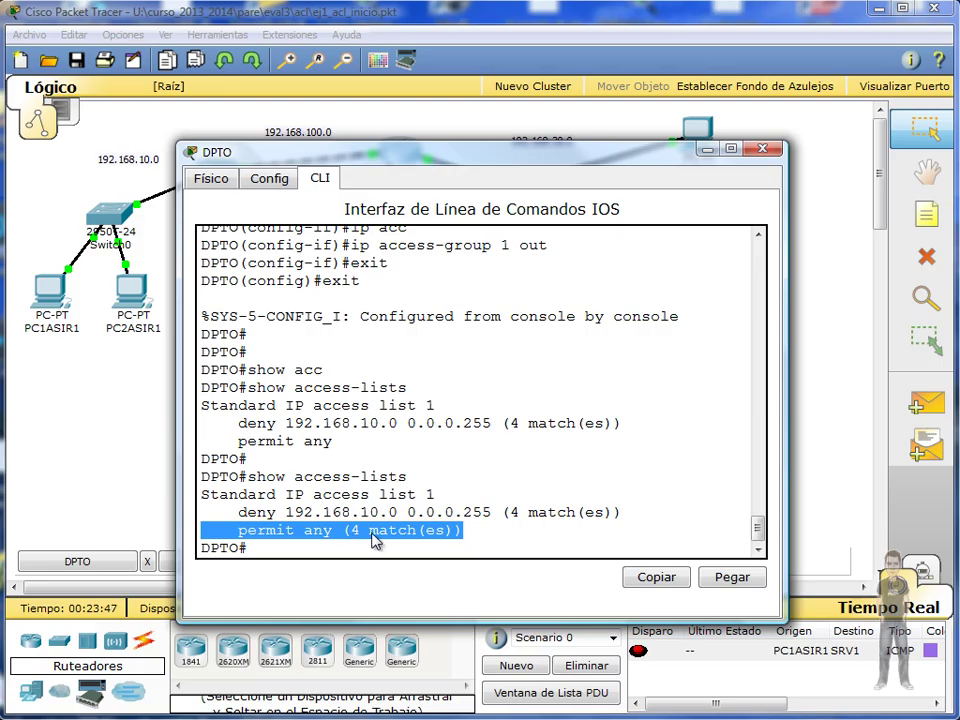
pyautogui.click(316, 538)
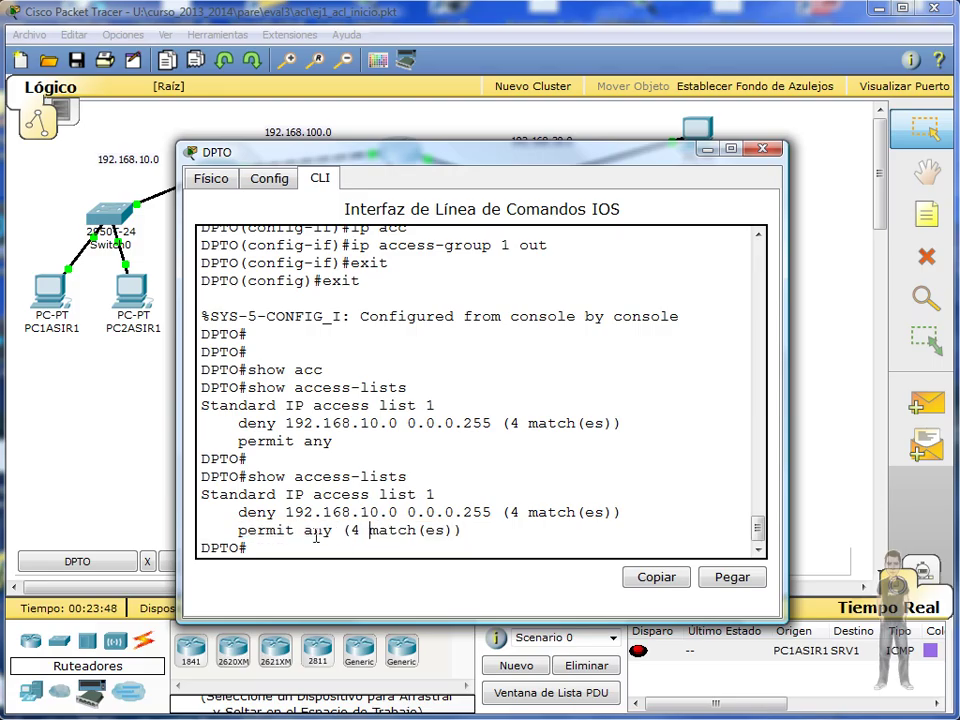
pyautogui.click(369, 531)
pyautogui.click(127, 433)
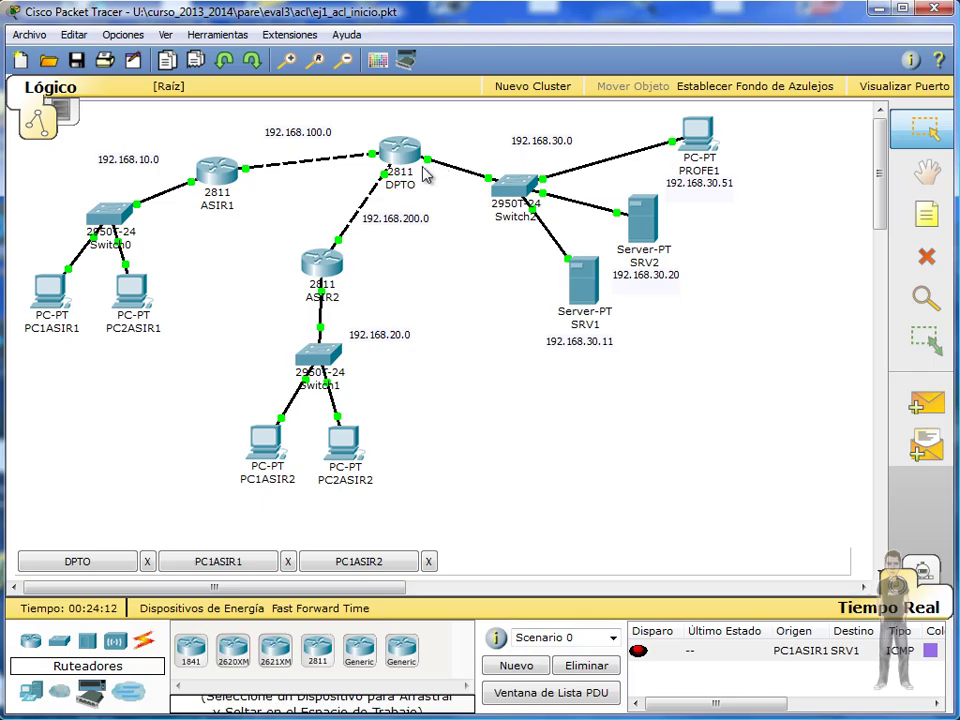
# Check which DPTO interface leads to Switch2 and enter global configuration mode on router DPTO
pyautogui.moveTo(437, 169)
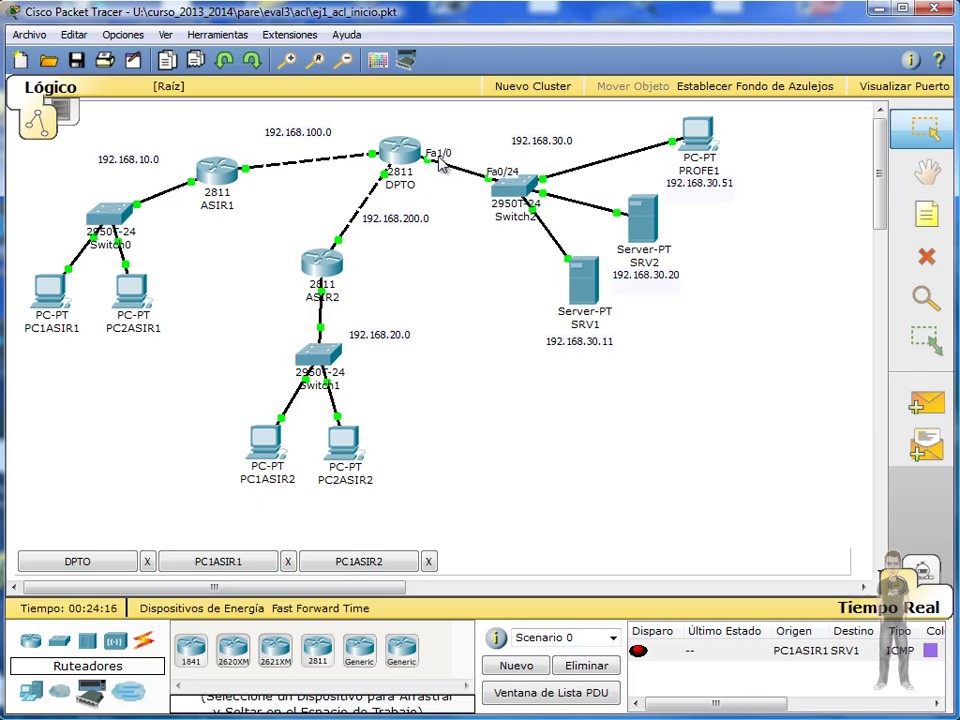
pyautogui.click(405, 155)
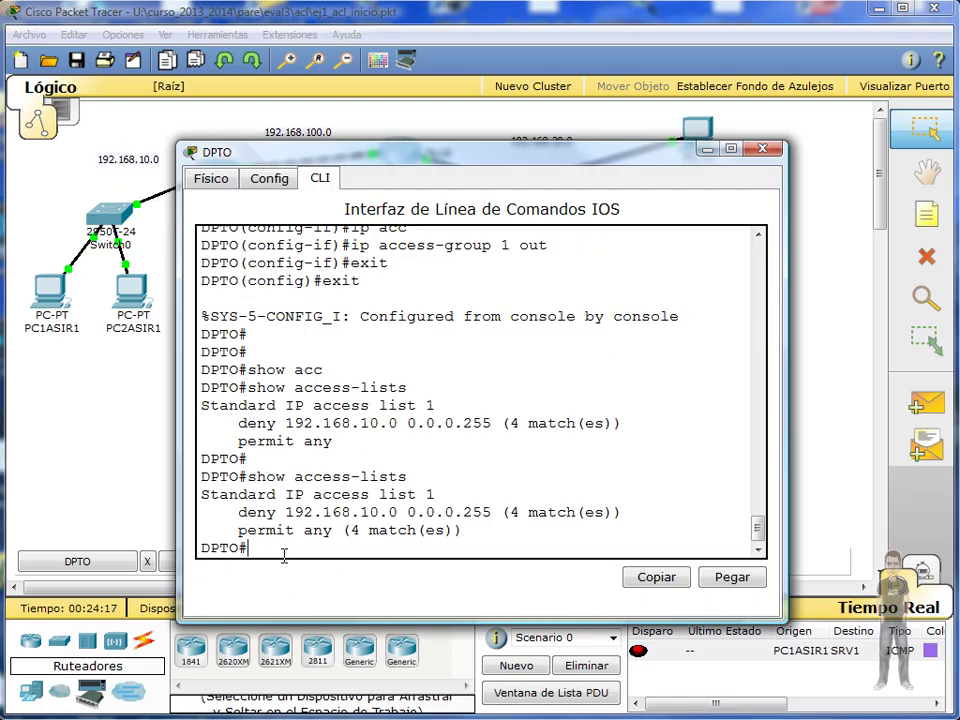
pyautogui.write('inter')
pyautogui.press('Tab')
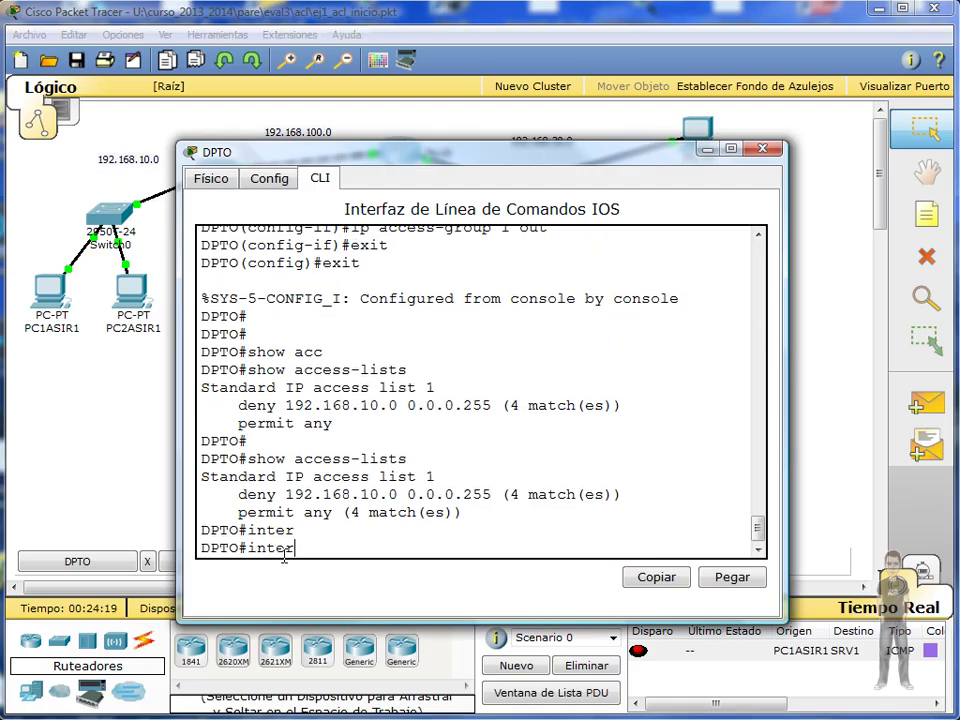
pyautogui.press('BackSpace')
pyautogui.press('BackSpace')
pyautogui.press('BackSpace')
pyautogui.press('BackSpace')
pyautogui.write('configure terminal')
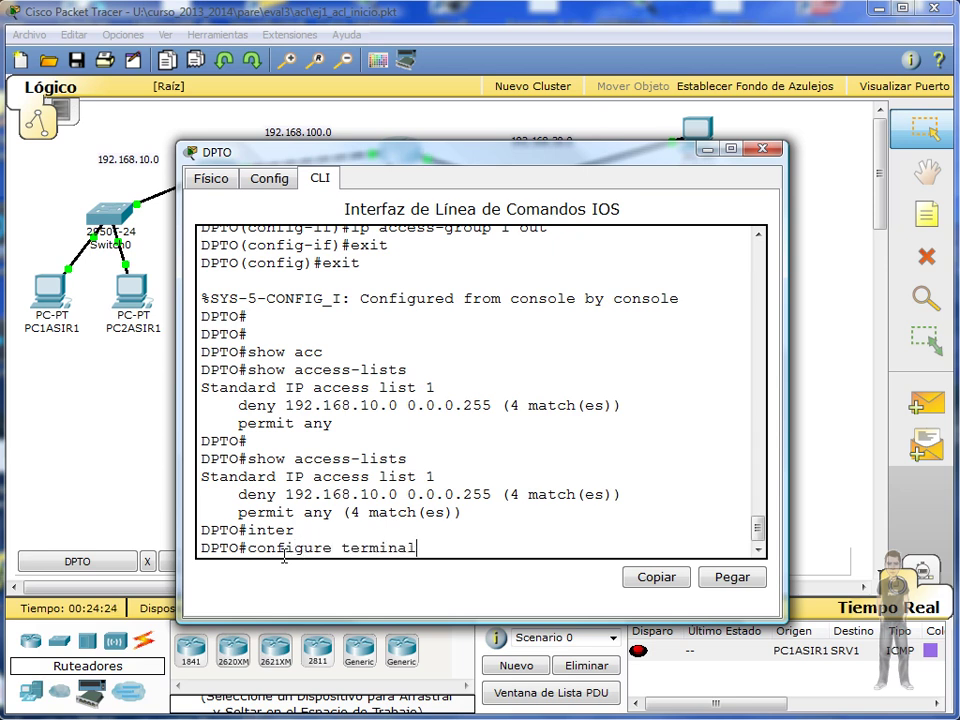
pyautogui.press('Return')
# Remove access group 1 in the out direction from DPTO's interface fastEthernet 1/0
pyautogui.write('inter')
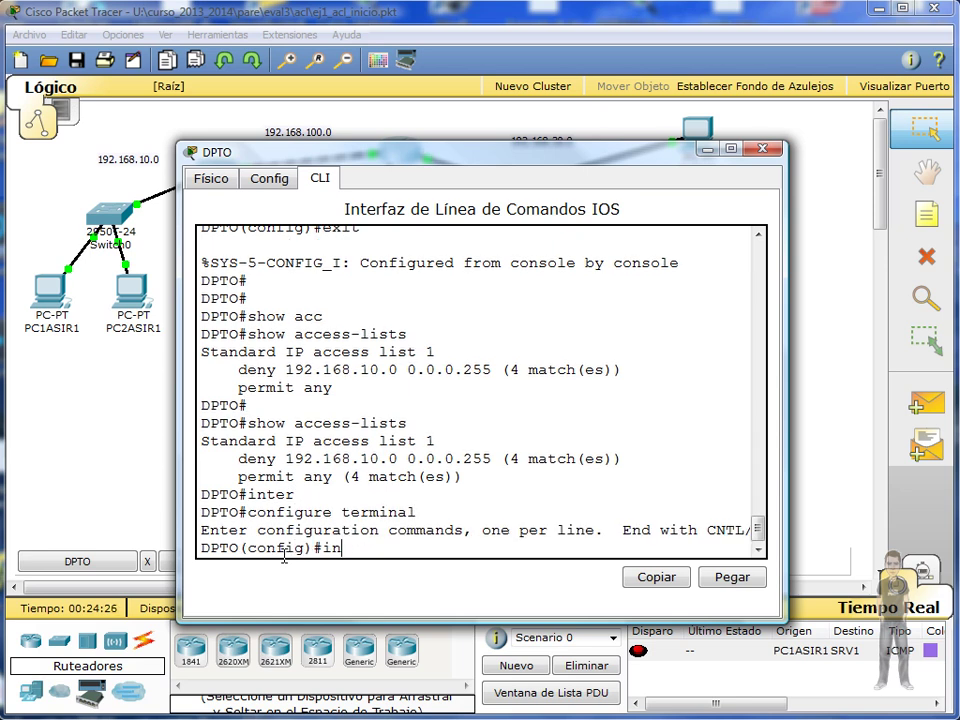
pyautogui.press('Tab')
pyautogui.write('fas')
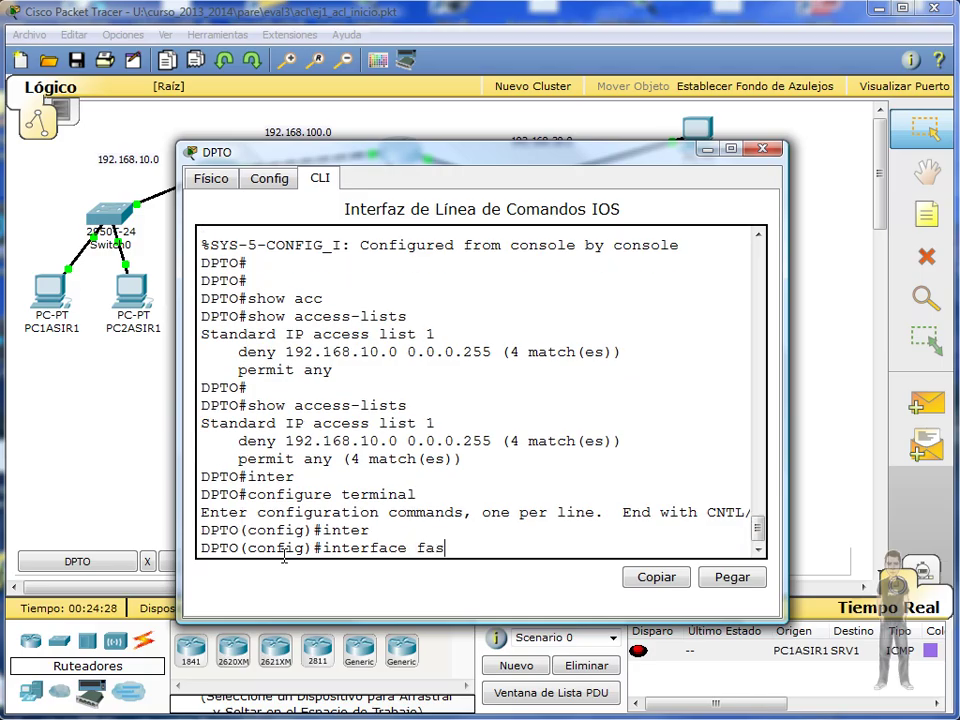
pyautogui.press('Tab')
pyautogui.write('1/0')
pyautogui.press('Return')
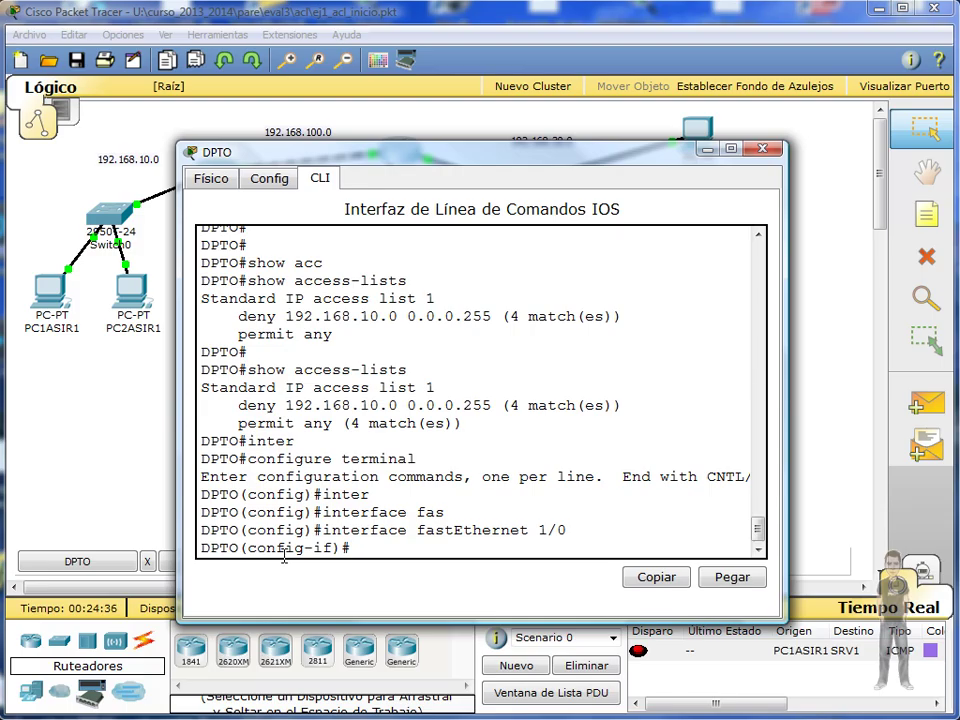
pyautogui.write('no ip acc')
pyautogui.press('Tab')
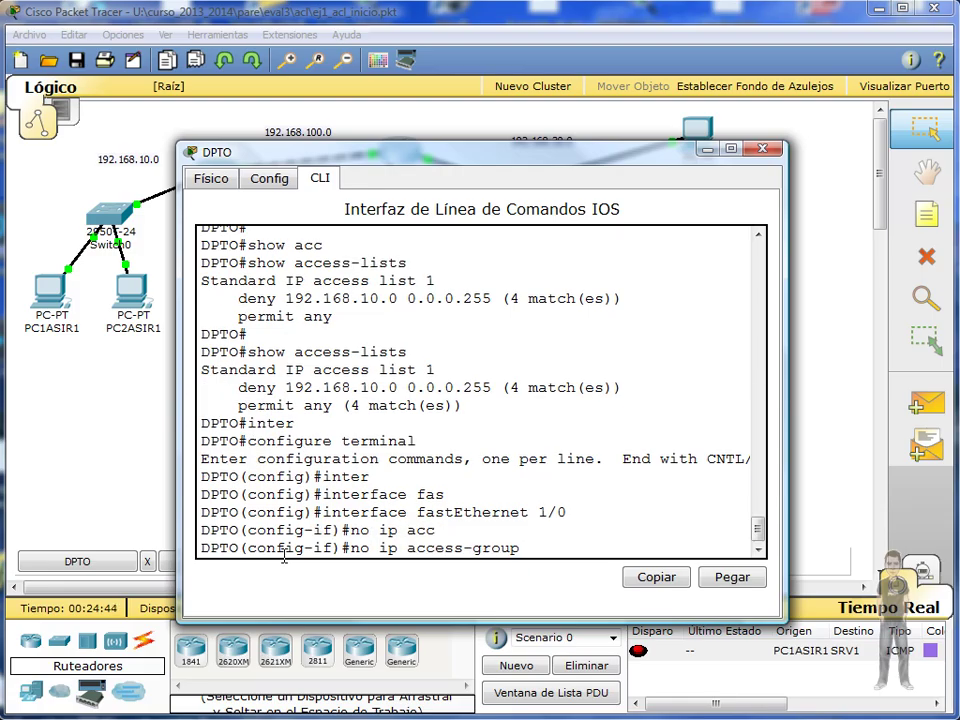
pyautogui.write('1 out')
pyautogui.press('Return')
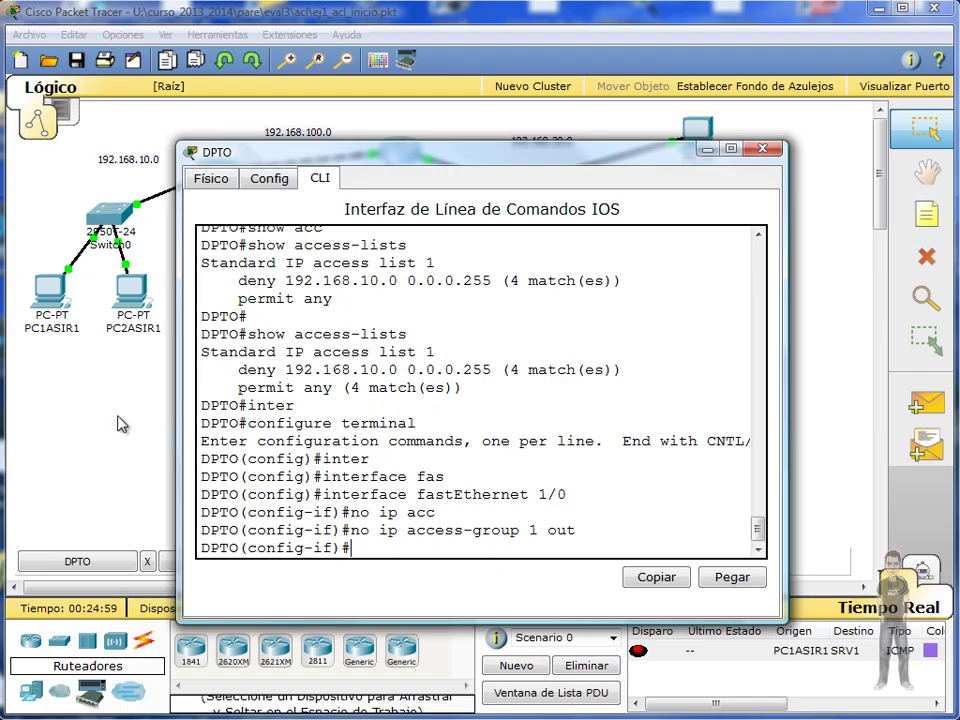
# Ping 192.168.30.11 again from PC1ASIR1's command prompt to test access with the list detached
pyautogui.click(70, 312)
pyautogui.click(265, 524)
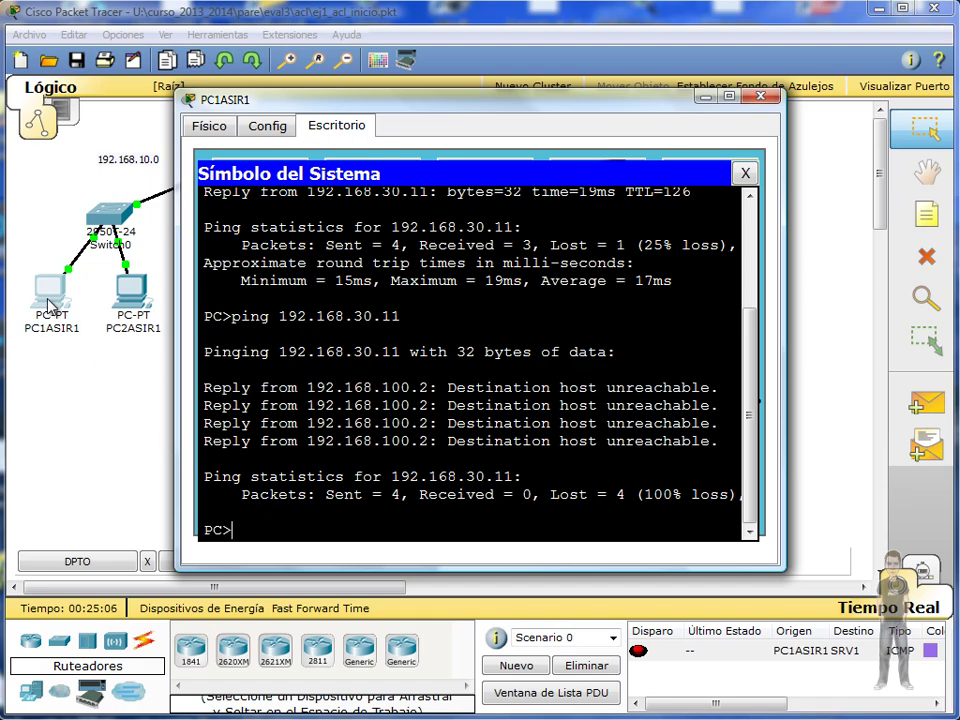
pyautogui.press('Up')
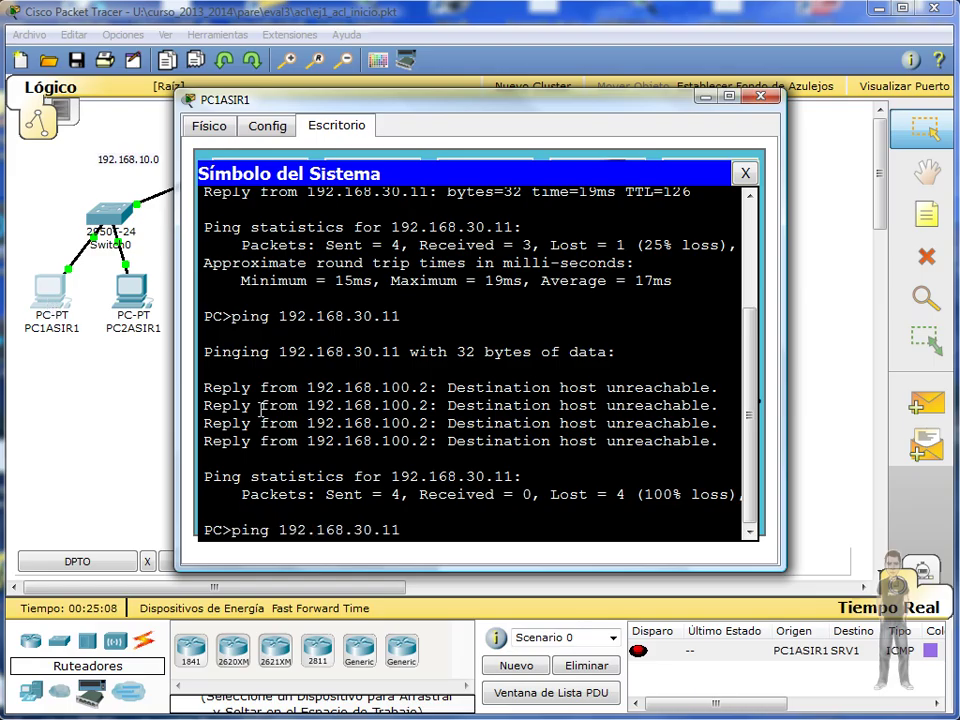
pyautogui.press('Return')
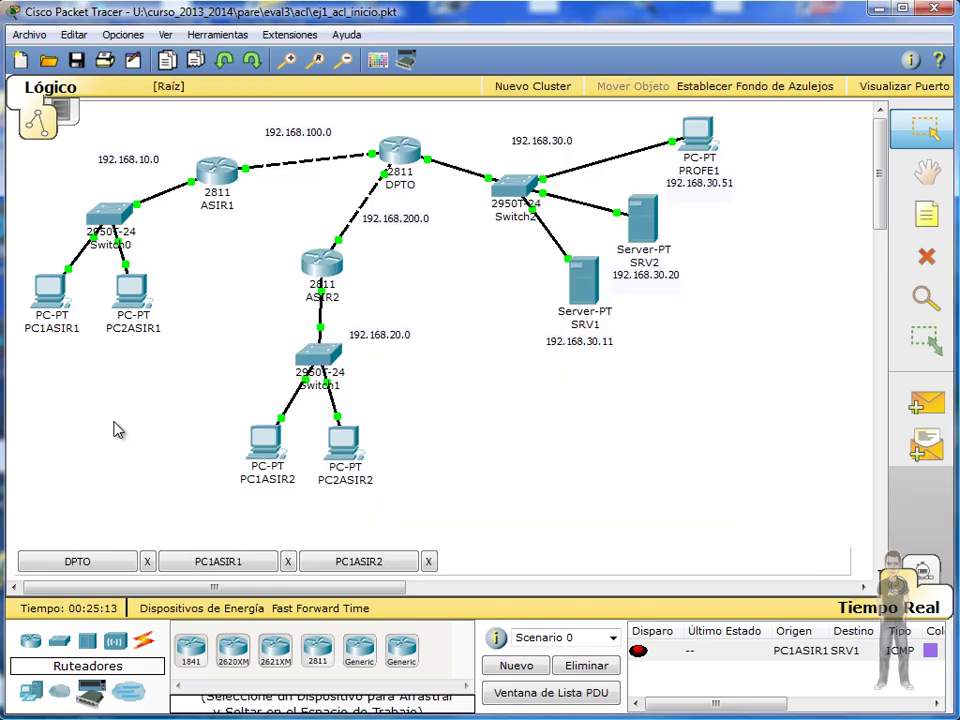
pyautogui.click(92, 322)
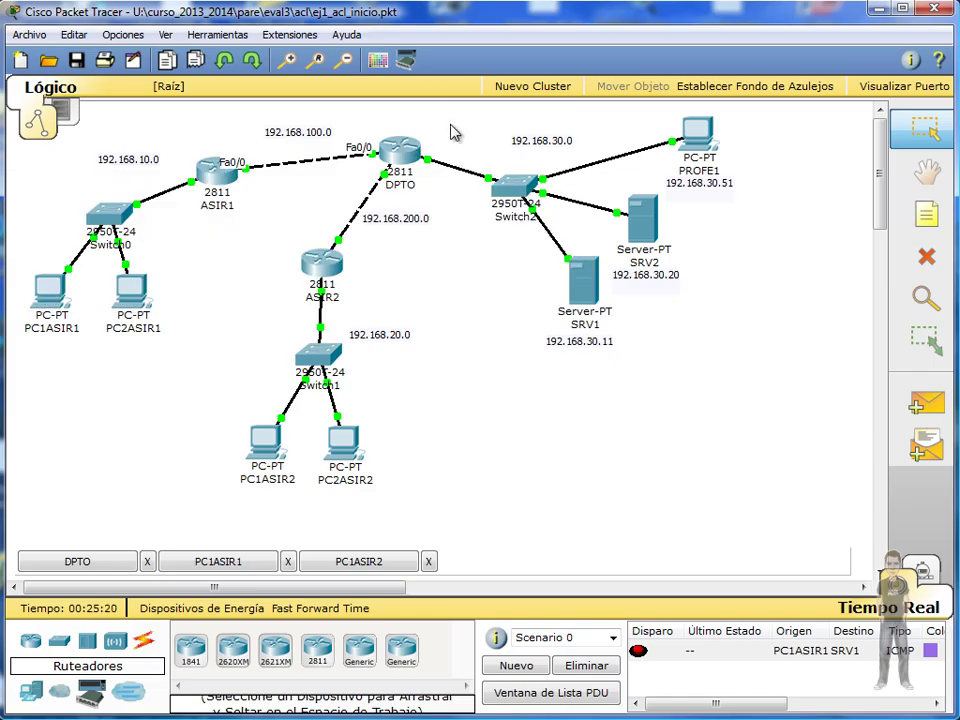
# Leave interface configuration mode on router DPTO, returning to global configuration mode
pyautogui.click(399, 150)
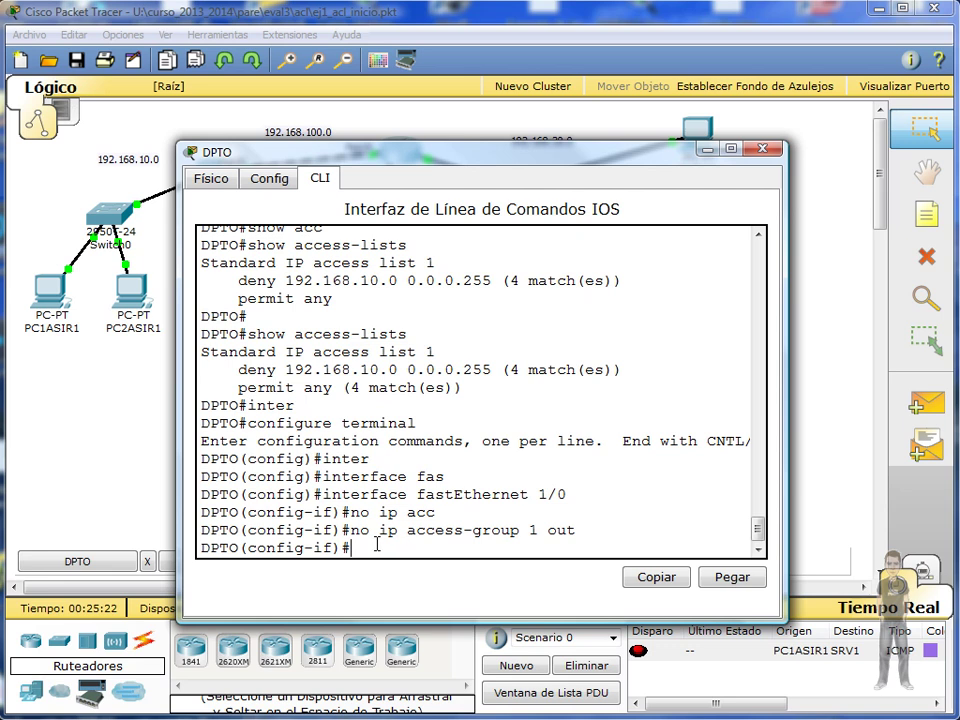
pyautogui.write('exit')
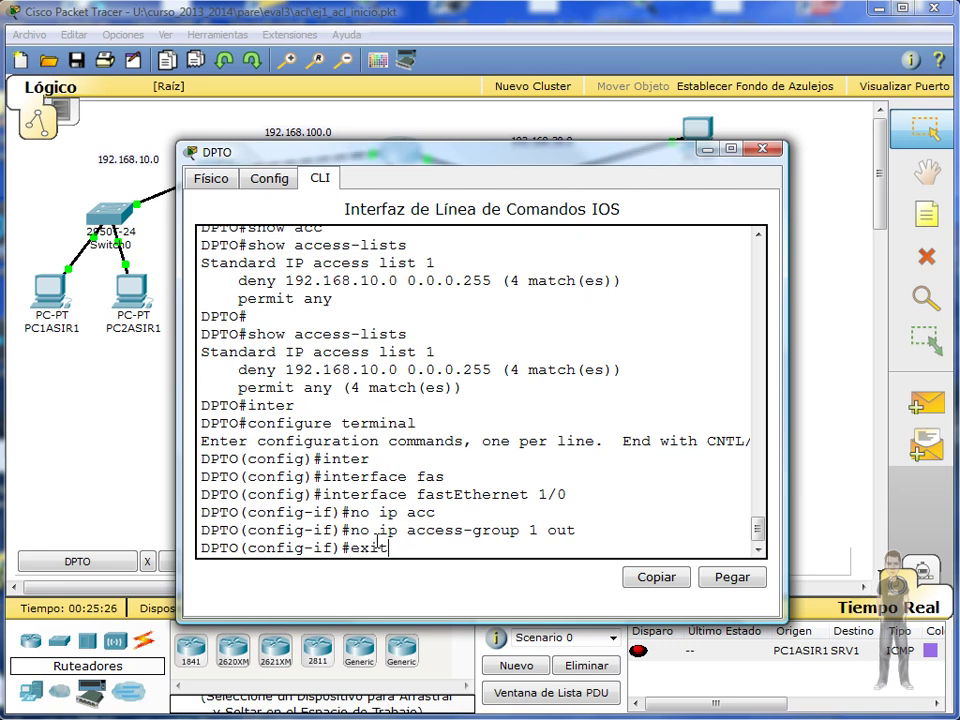
pyautogui.press('Return')
pyautogui.press('Return')
pyautogui.press('Return')
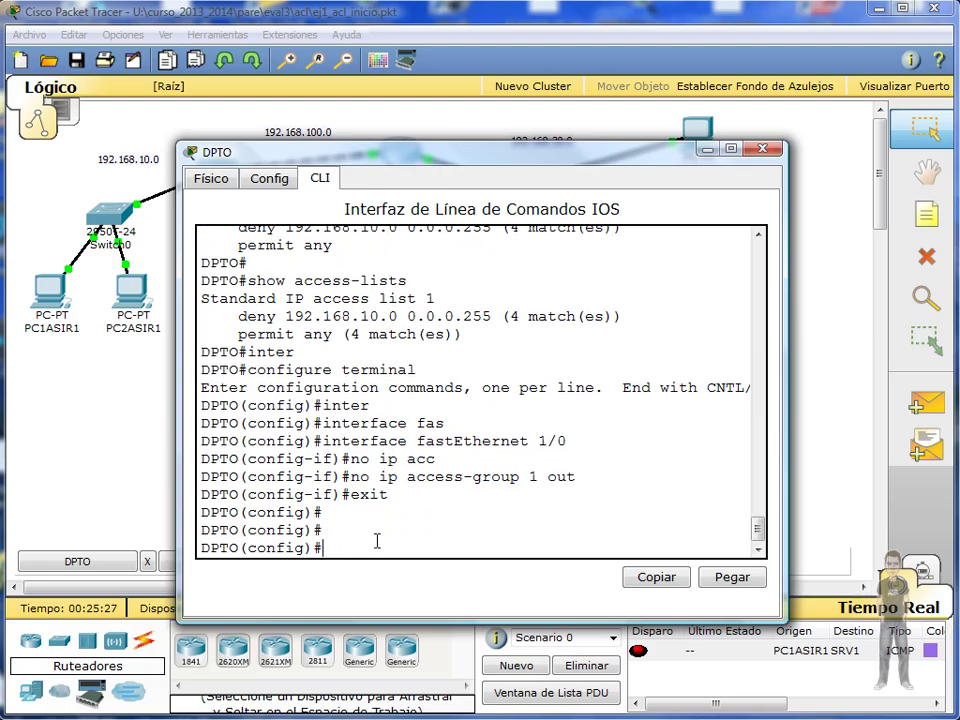
pyautogui.press('Return')
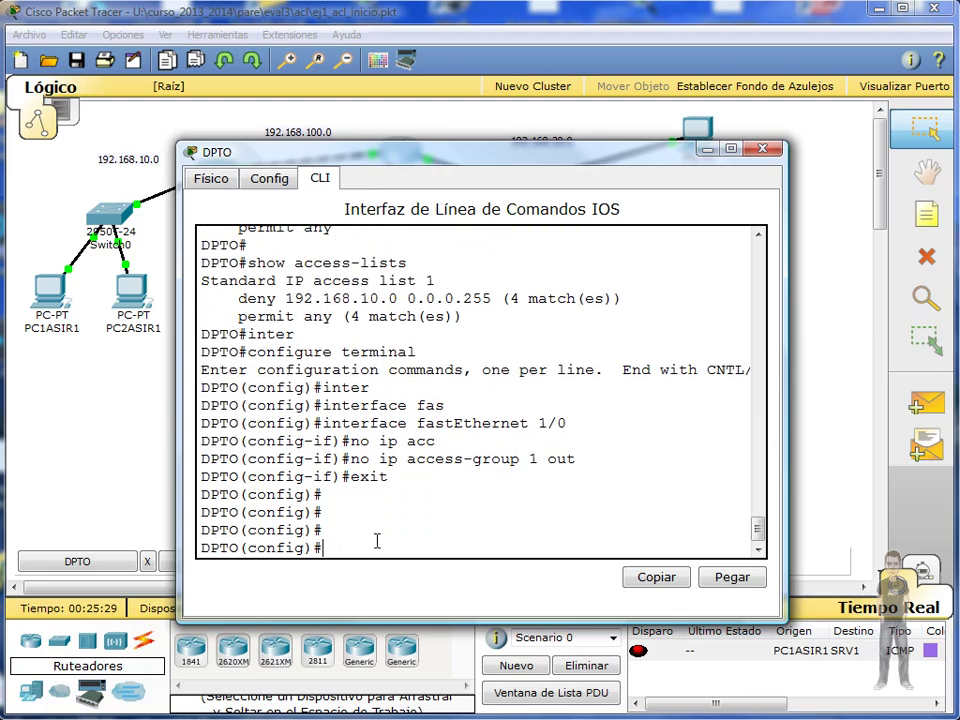
# Delete access list 1 from router DPTO's configuration
pyautogui.write('no ')
pyautogui.write('ip')
pyautogui.press('BackSpace')
pyautogui.press('BackSpace')
pyautogui.press('BackSpace')
pyautogui.write('acc')
pyautogui.press('Tab')
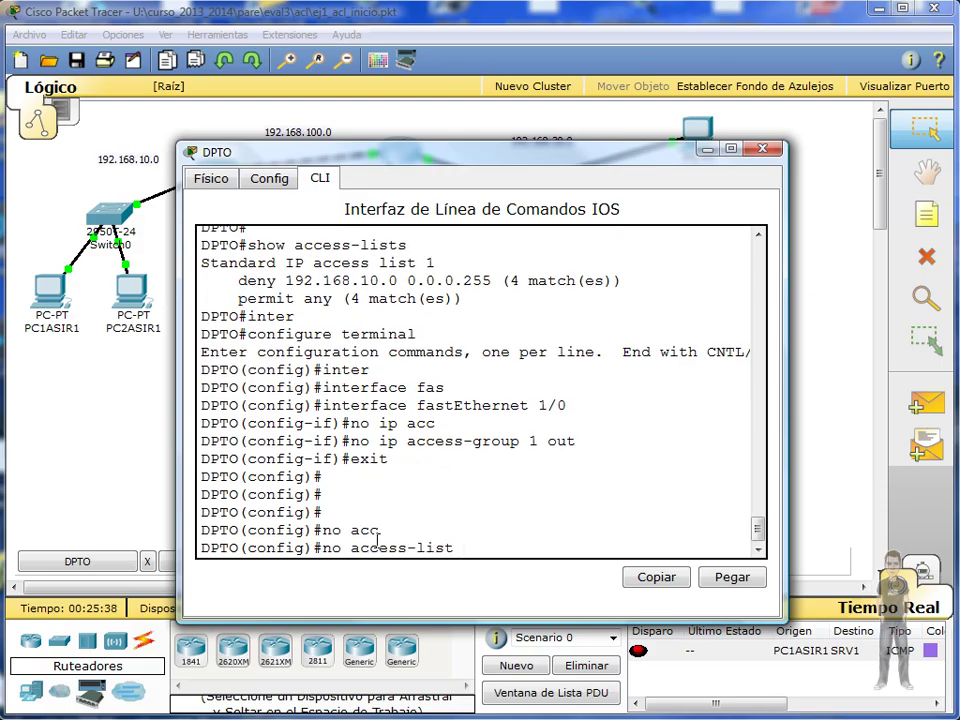
pyautogui.write('1')
pyautogui.press('Return')
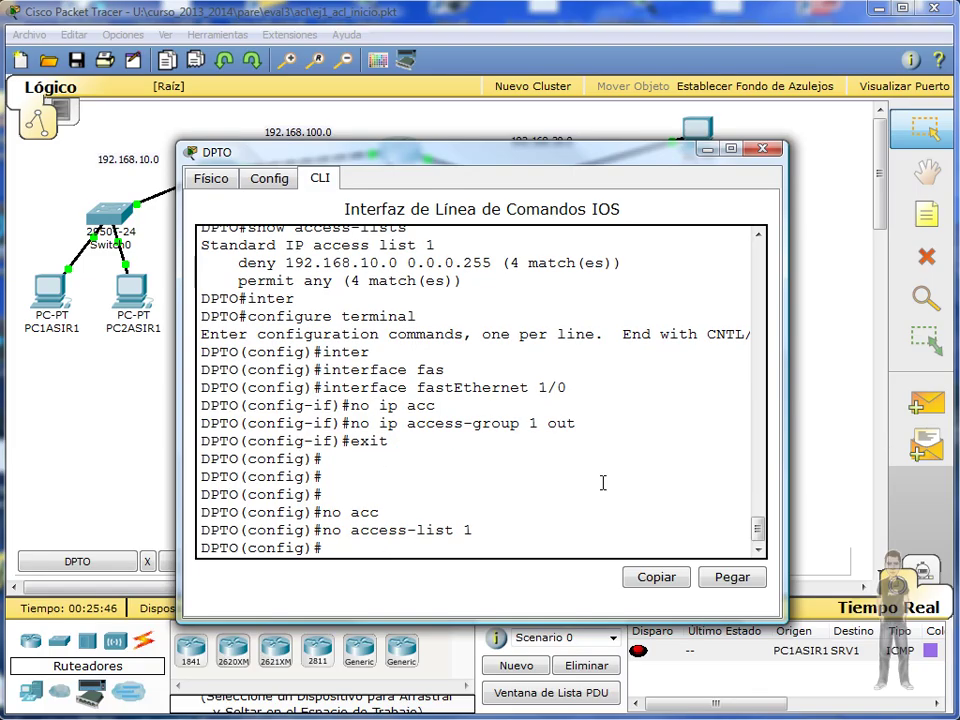
# Leave global configuration mode on router DPTO, returning to the privileged prompt
pyautogui.write('show')
pyautogui.press('BackSpace')
pyautogui.press('BackSpace')
pyautogui.press('BackSpace')
pyautogui.press('BackSpace')
pyautogui.press('BackSpace')
pyautogui.write('exit')
pyautogui.press('Return')
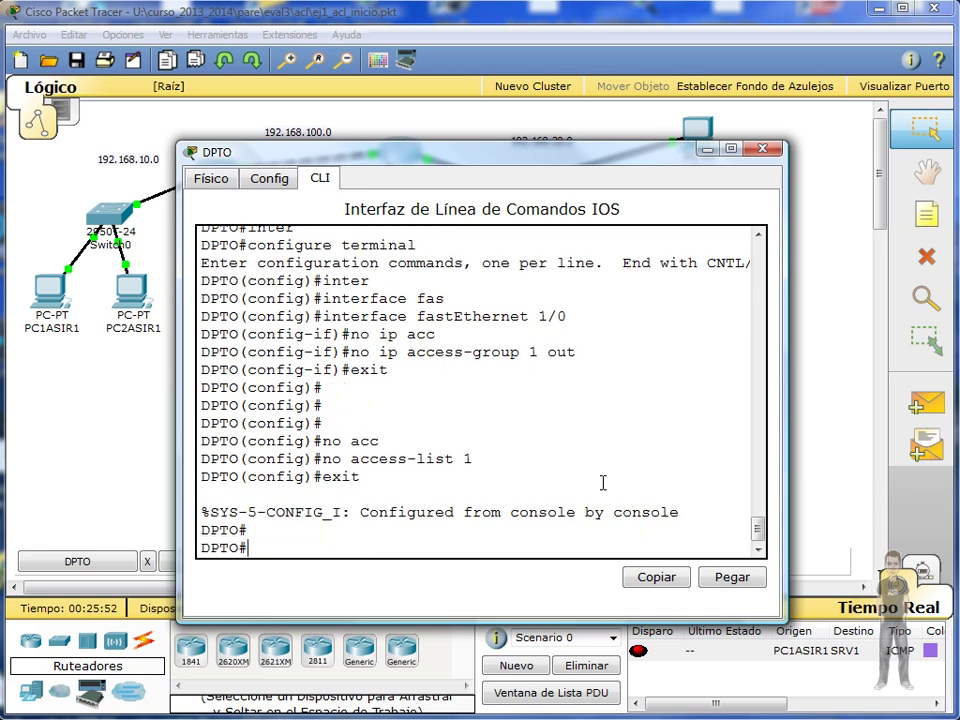
# Show DPTO's access lists to check that list 1 has been removed, and return to the topology
pyautogui.write('show acc')
pyautogui.press('Tab')
pyautogui.press('Return')
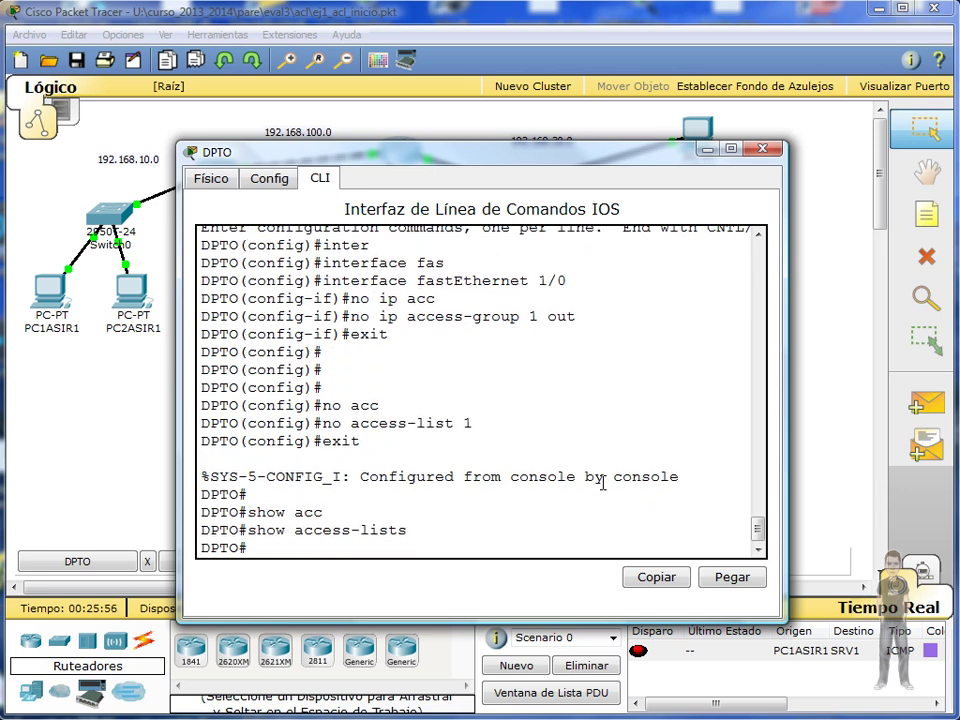
pyautogui.press('Return')
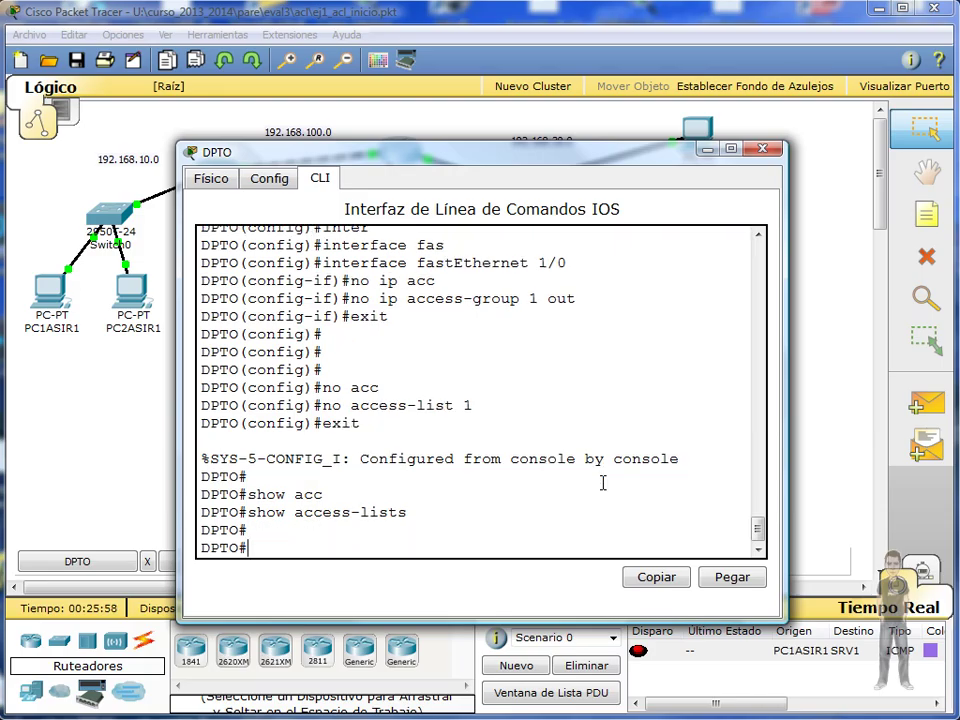
pyautogui.click(115, 453)
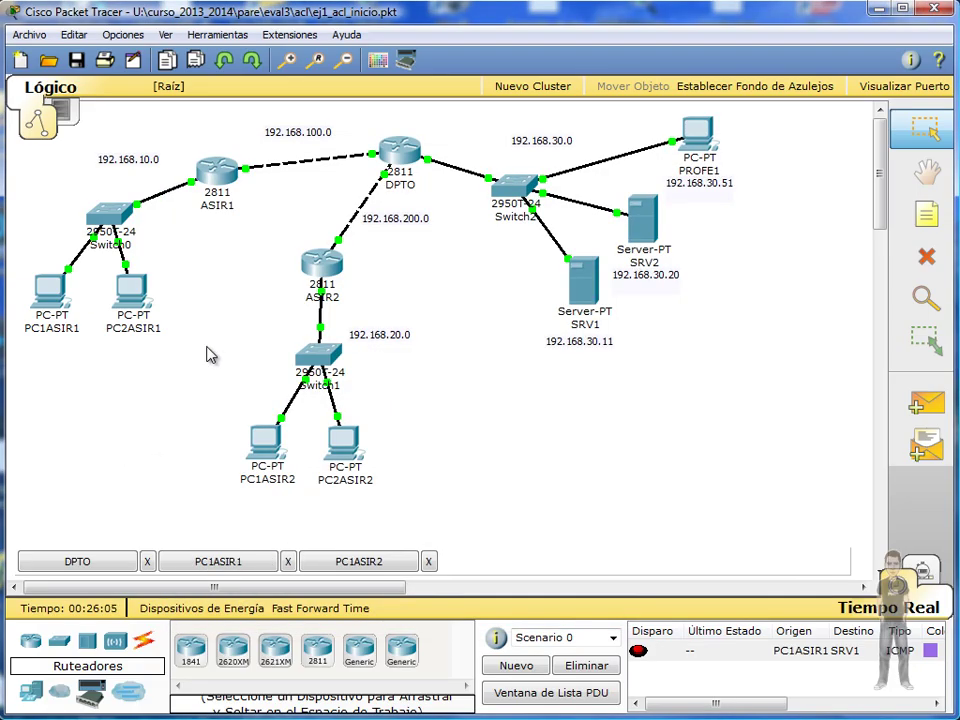